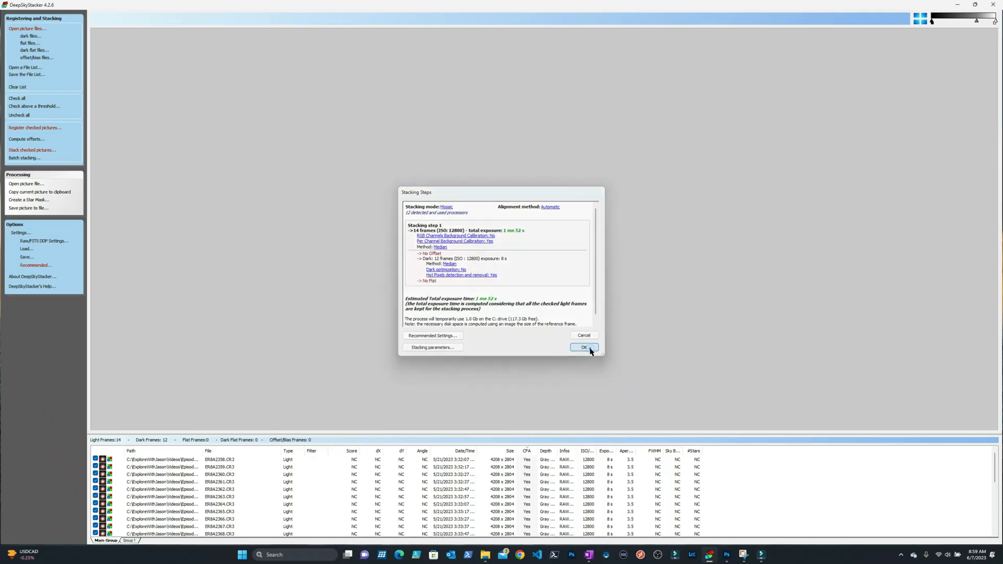
Step: Stack the checked light and dark frames with the listed stacking steps and start saving the resulting picture to a file
click(716, 443)
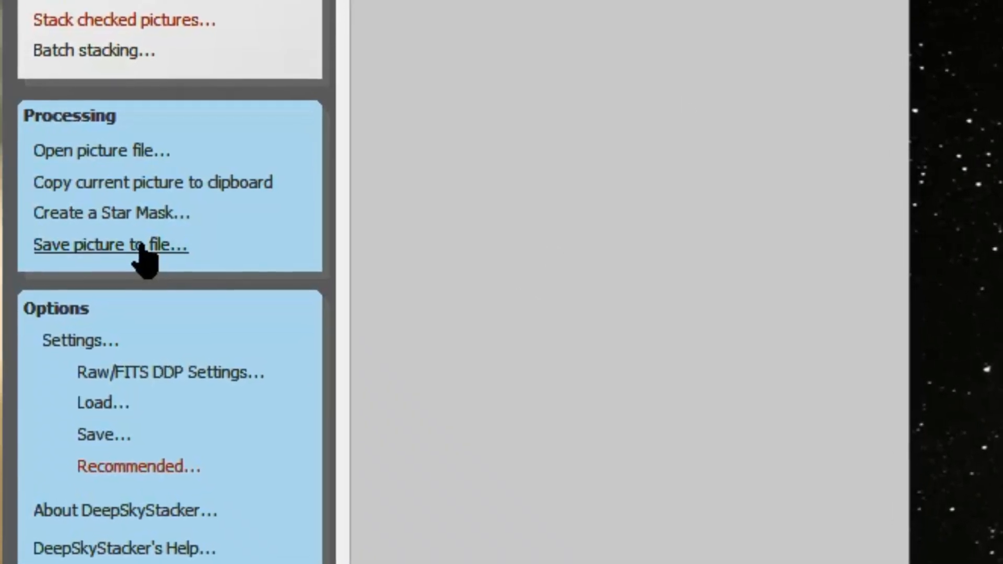
click(160, 245)
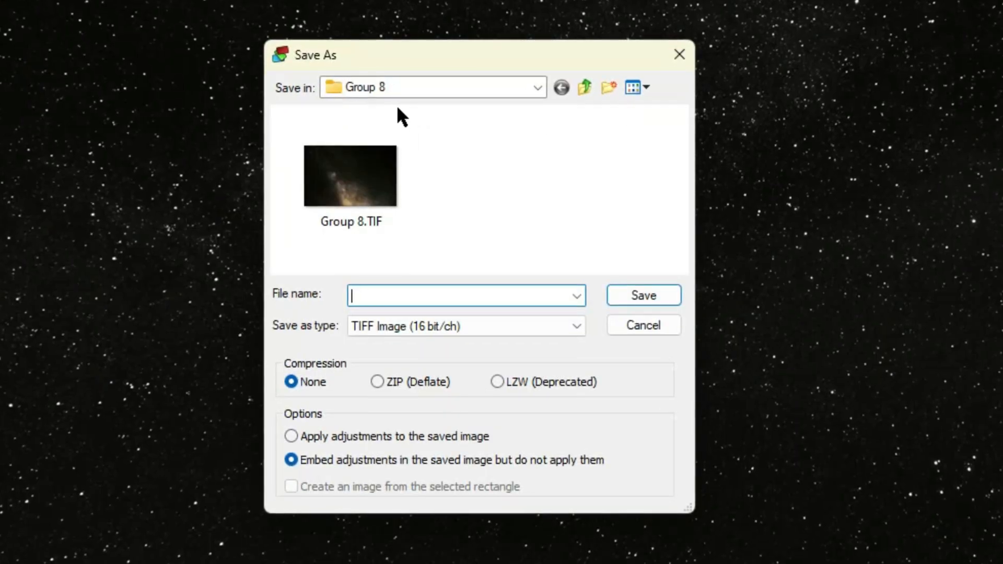
click(536, 84)
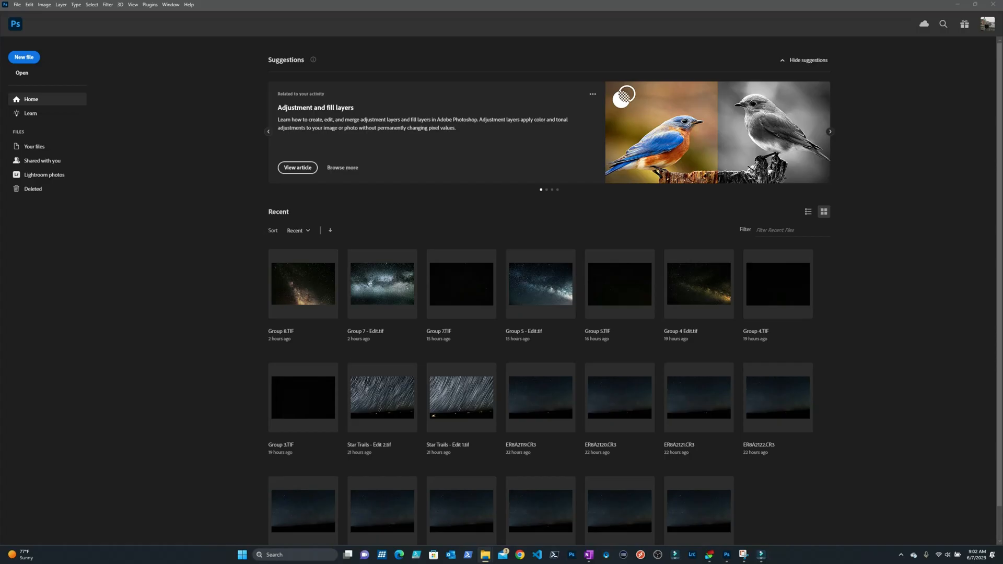
Step: Open Galaxy.TIF in Photoshop and duplicate its background layer as "Base"
drag(0, 404, 531, 341)
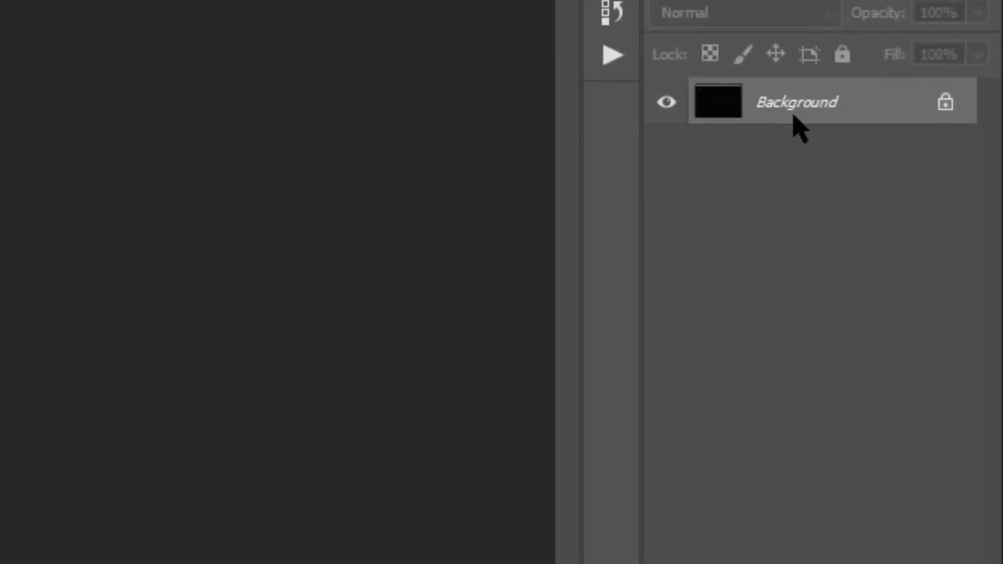
right_click(949, 134)
click(815, 176)
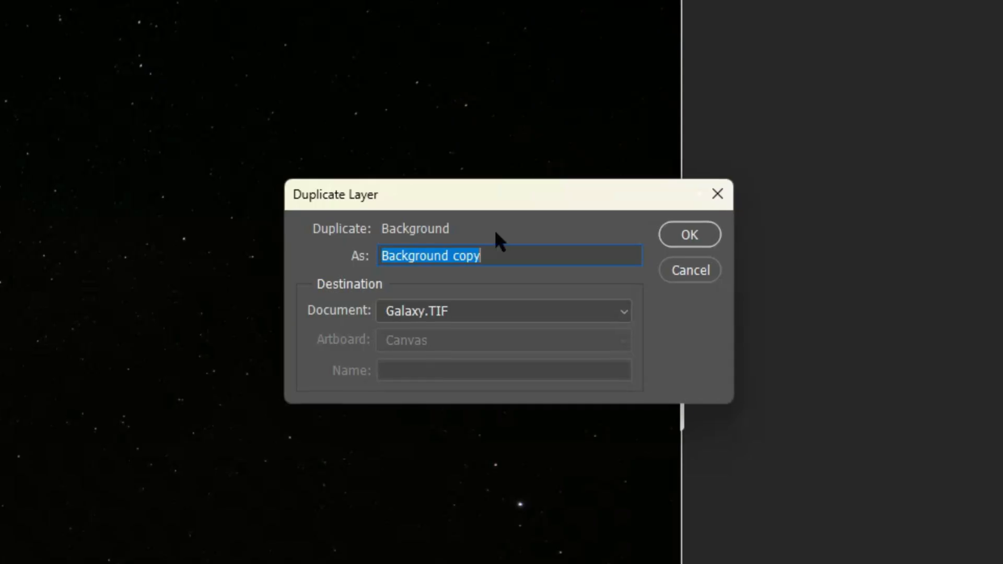
text(Base)
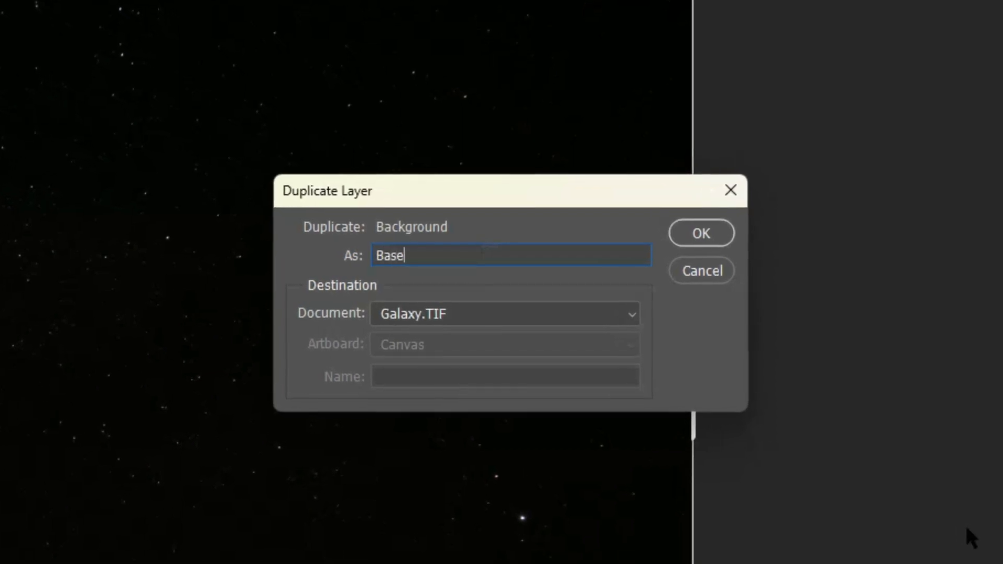
key(Return)
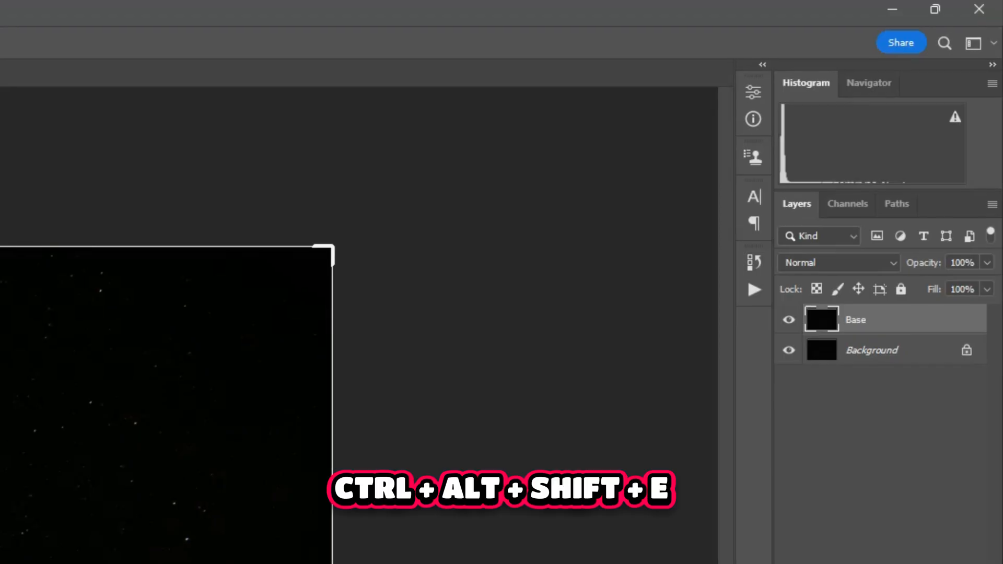
Step: Stamp all visible layers into a new layer and name it "Exposure Adjustment"
key(ctrl+alt+shift+e)
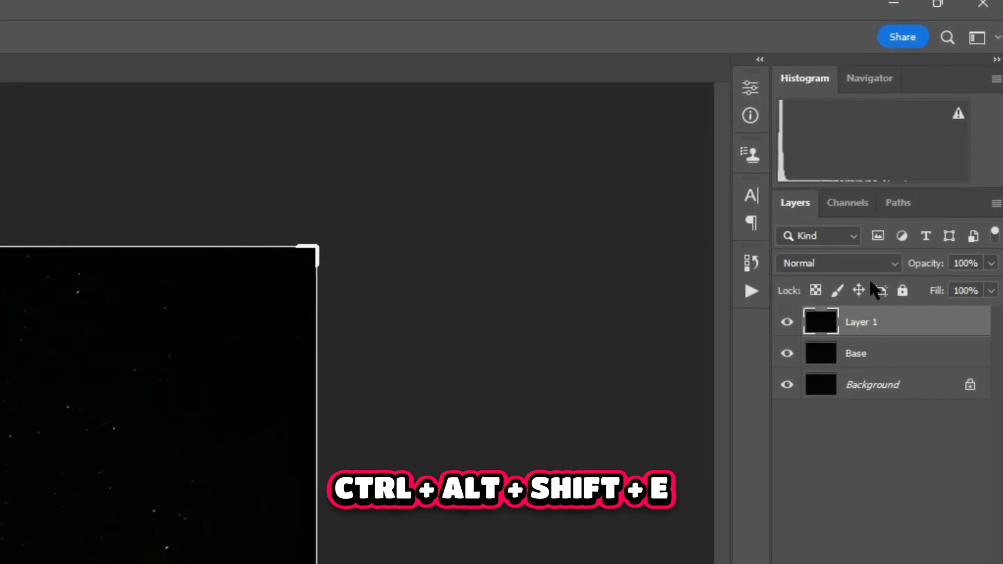
double_click(859, 322)
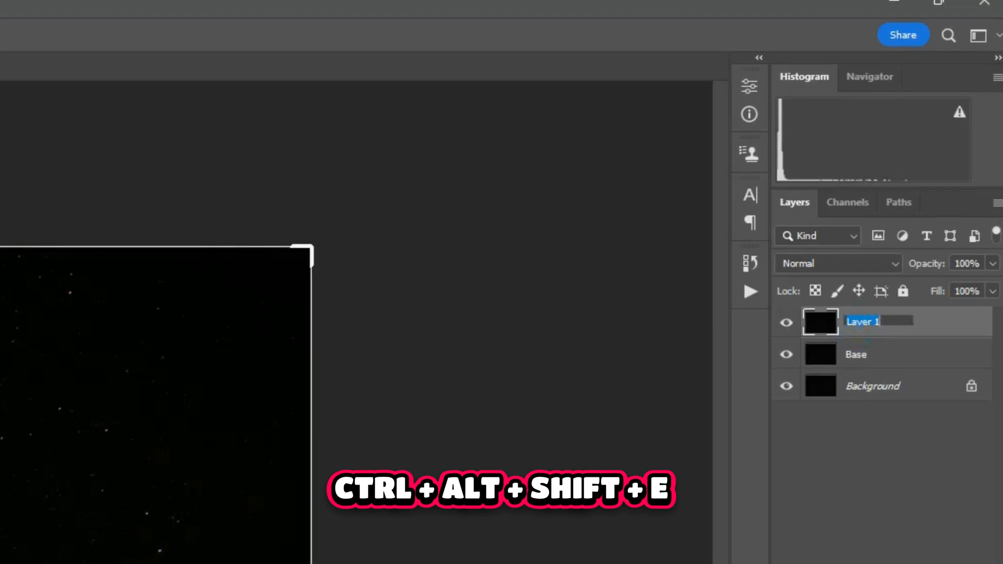
text(Exposure Ad)
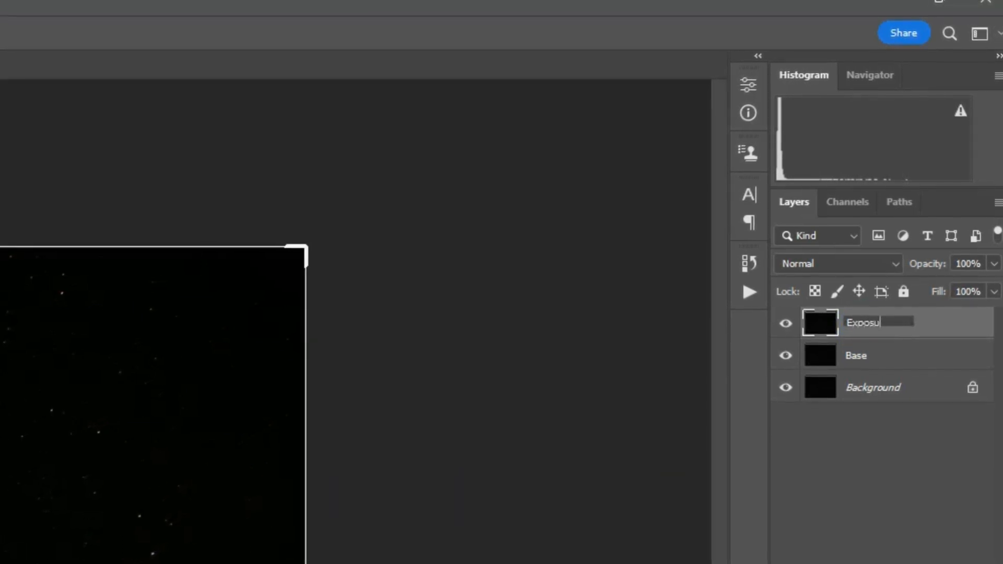
text(justment)
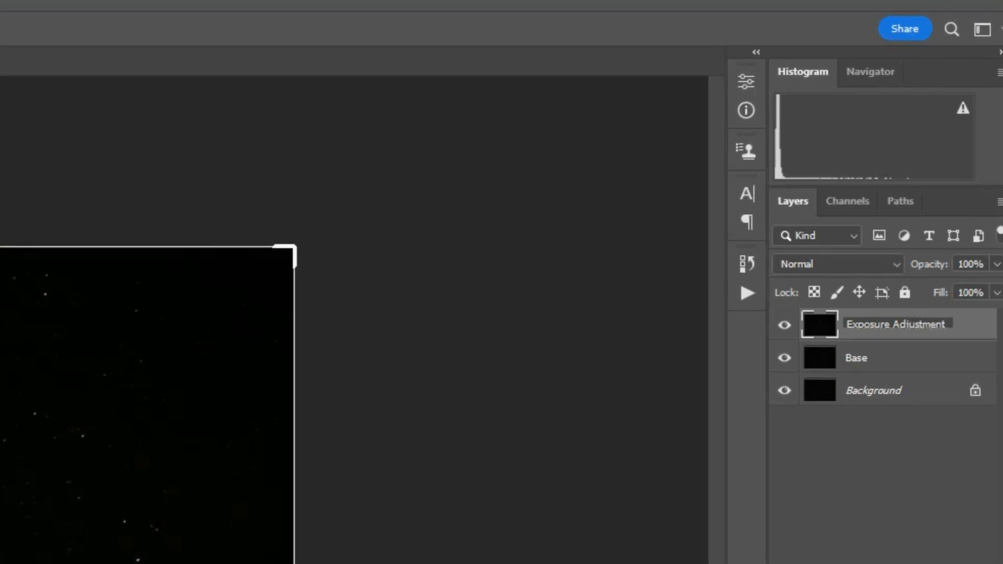
key(Return)
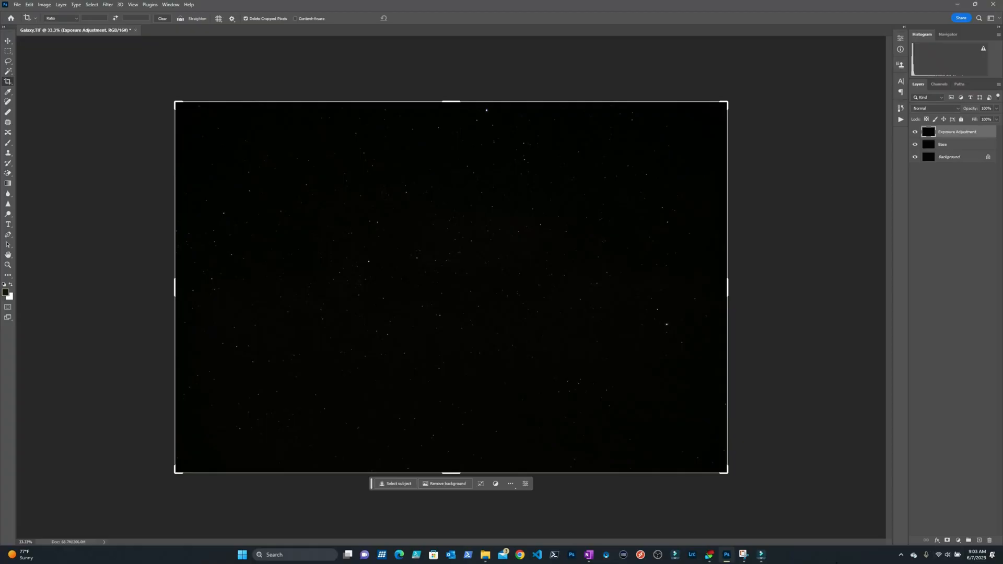
Step: Open the Camera Raw filter on the Exposure Adjustment layer and raise the exposure to +3.75
key(ctrl+shift+a)
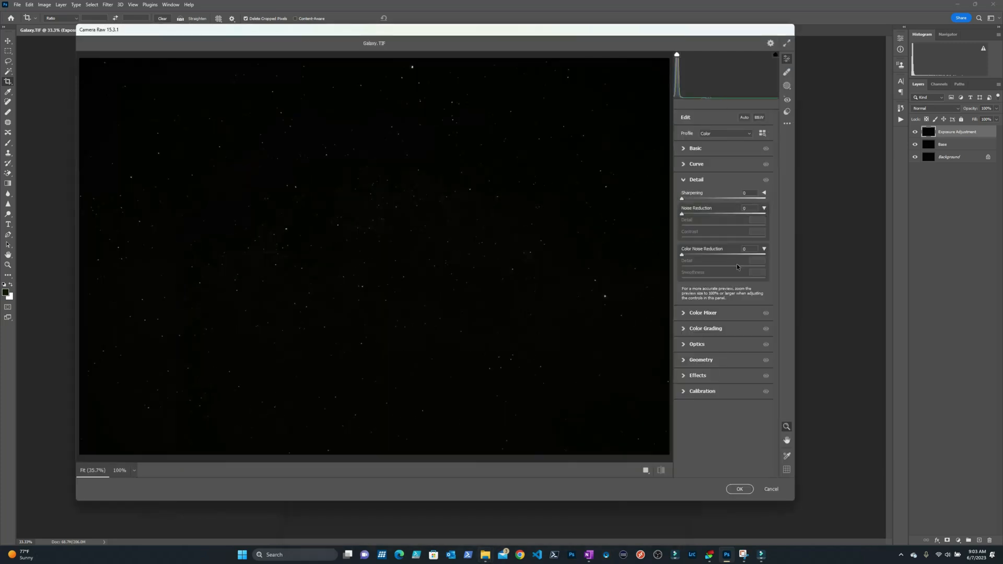
click(684, 150)
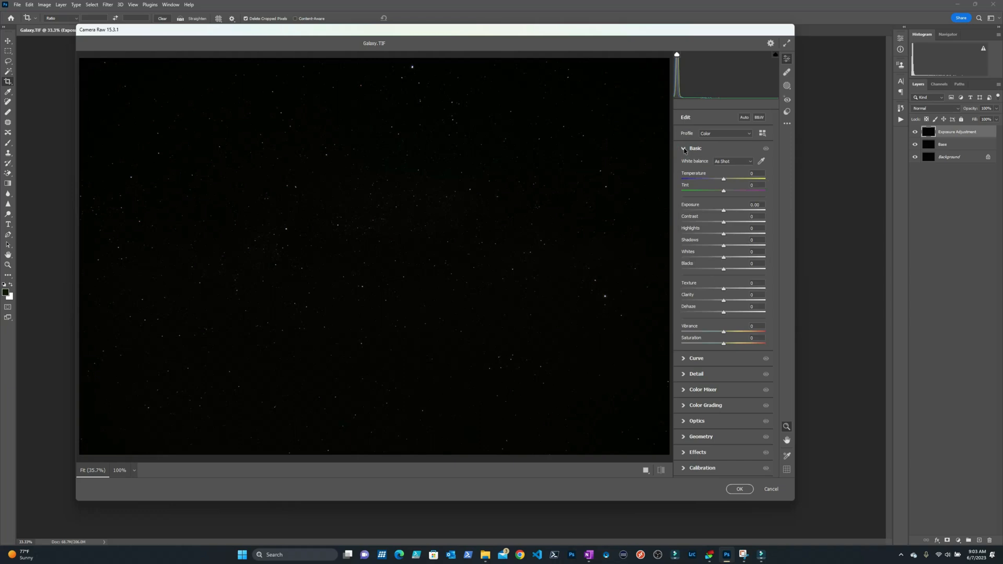
drag(723, 212, 754, 214)
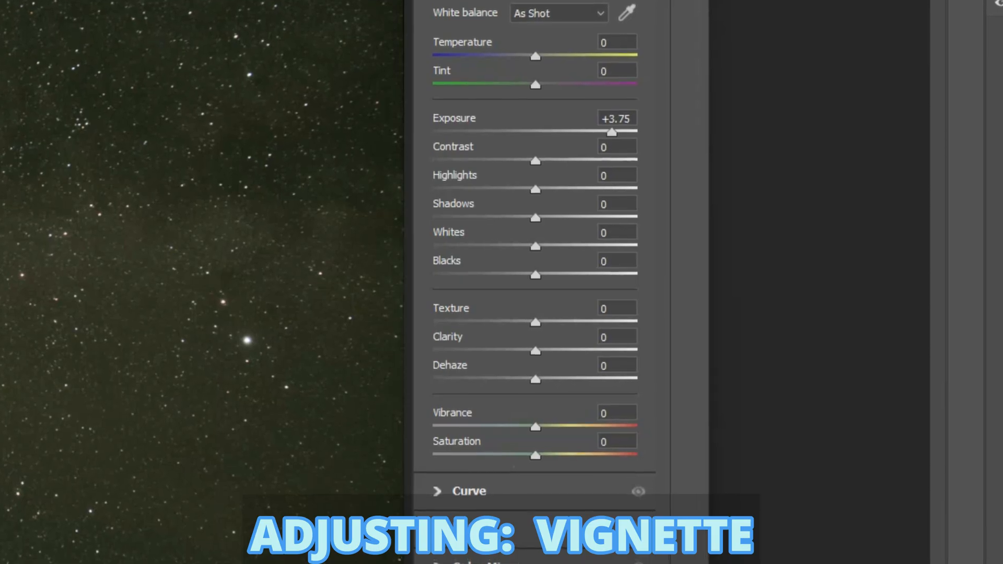
Step: Raise the Optics vignette correction to about +40 to brighten the image corners
click(685, 421)
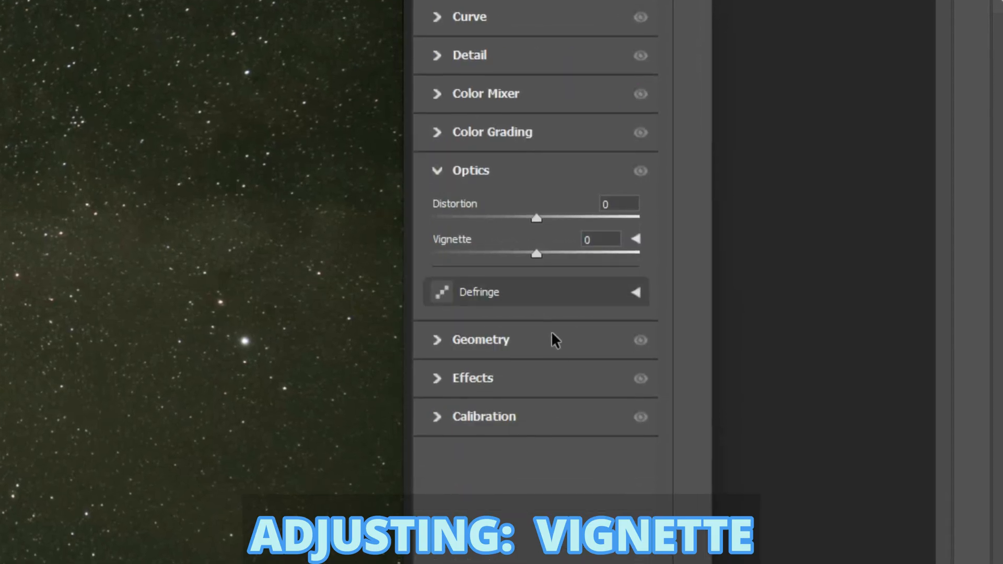
drag(538, 253, 557, 258)
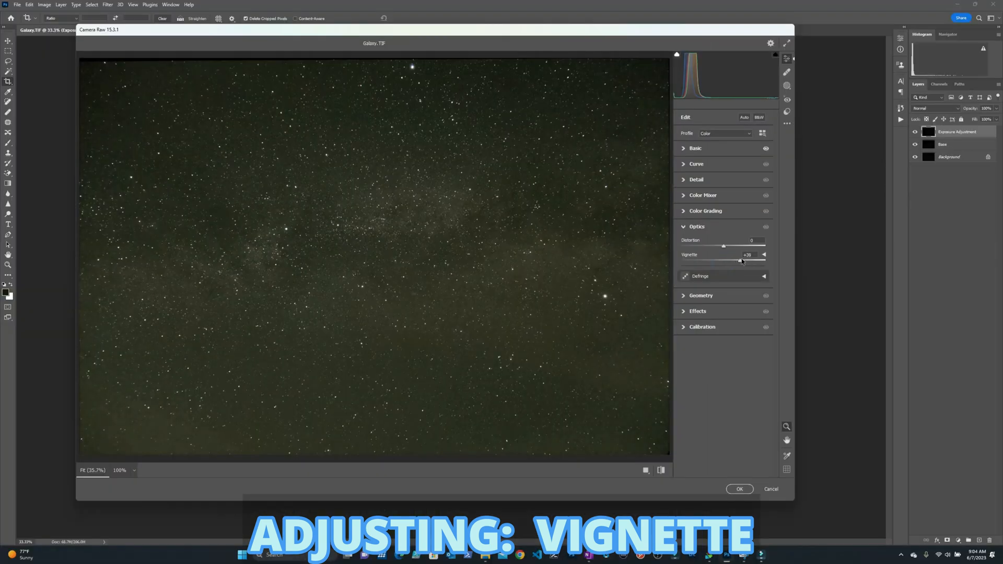
drag(752, 261, 722, 264)
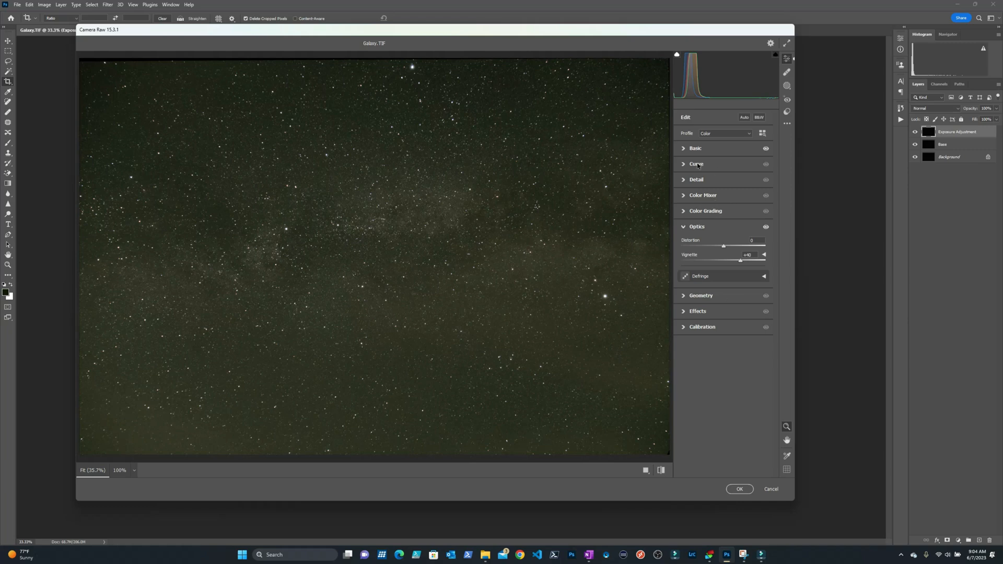
Step: Set the Color Mixer hue to +71 for yellows and +85 for greens, raise the aquas hue, and apply the Camera Raw filter
click(684, 212)
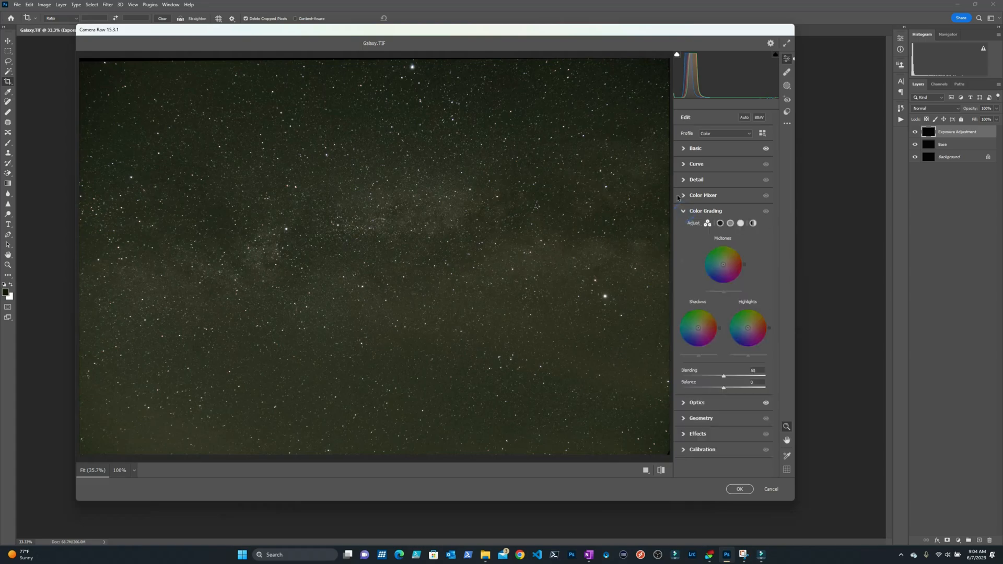
click(683, 196)
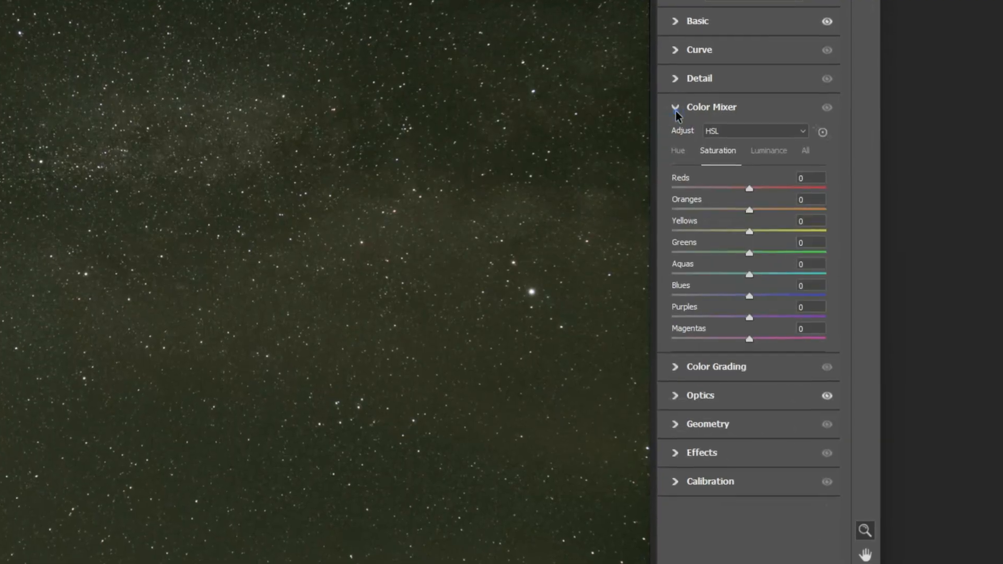
click(675, 111)
click(676, 110)
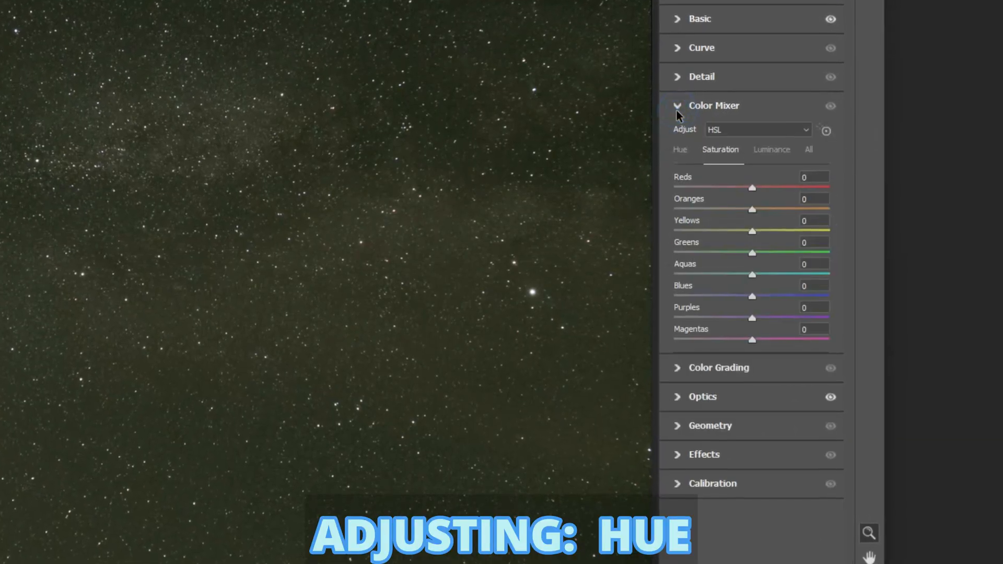
click(684, 149)
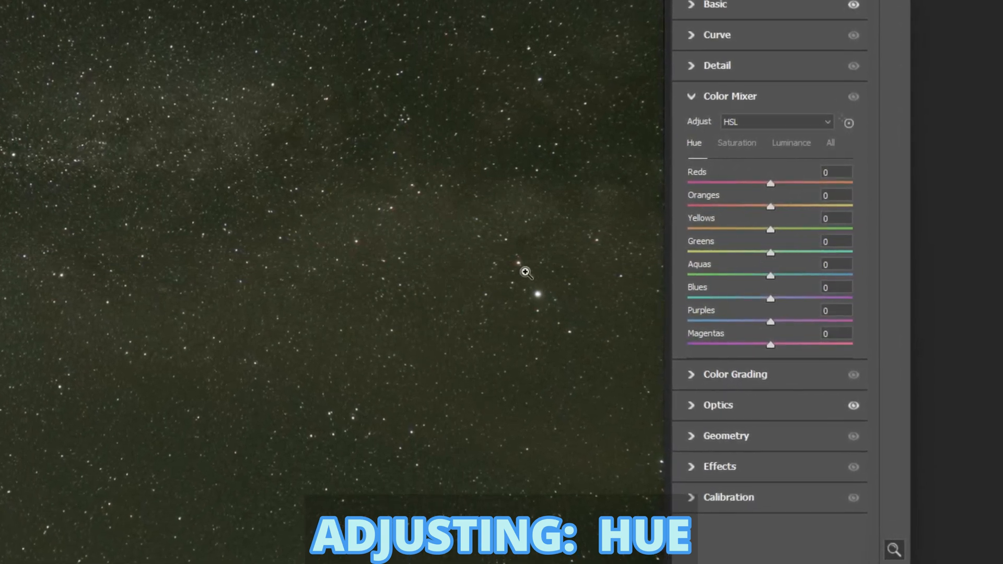
drag(777, 245, 752, 265)
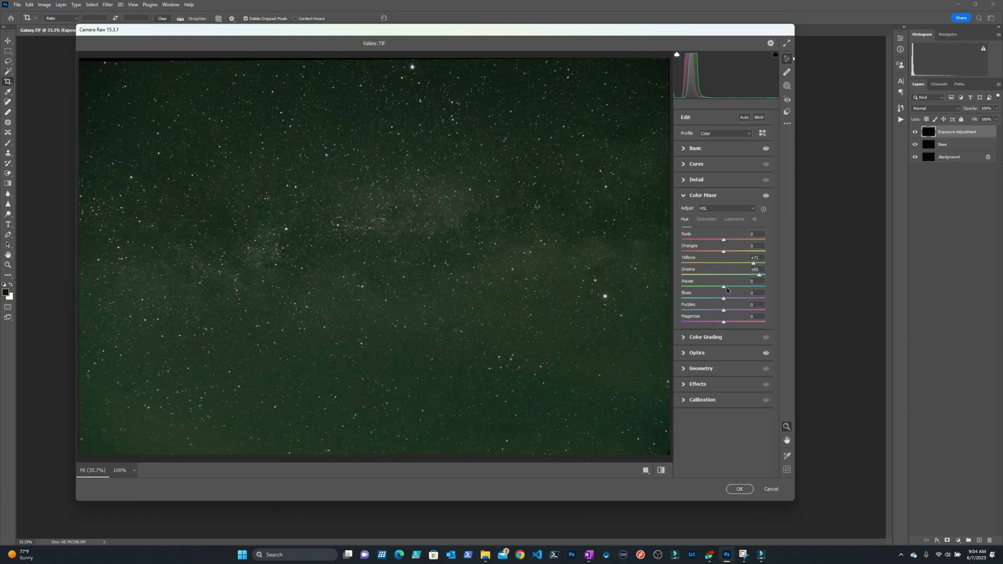
drag(733, 288, 755, 288)
click(741, 489)
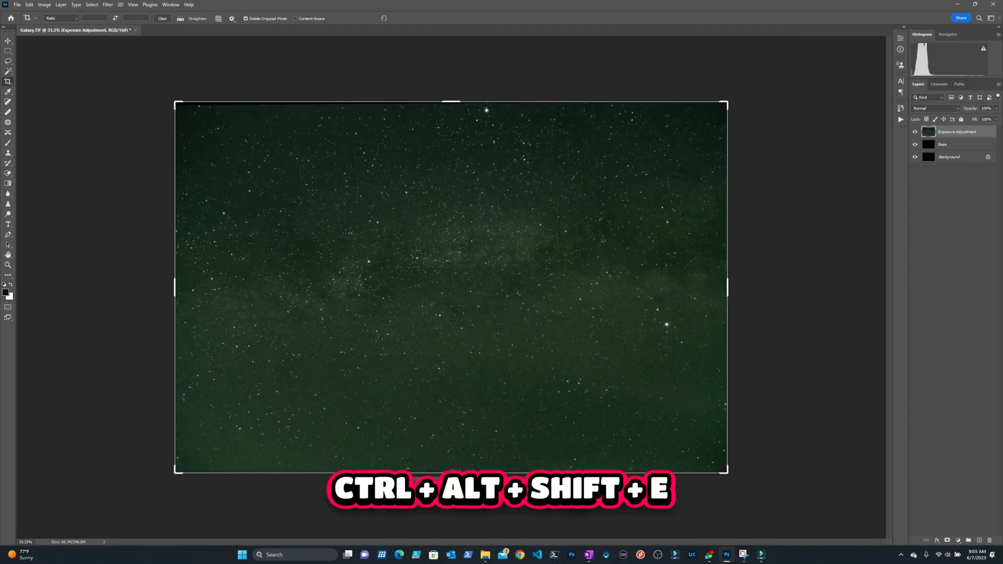
Step: Stamp all visible layers into a new layer and name it "Levels and Curves"
key(ctrl+alt+shift+e)
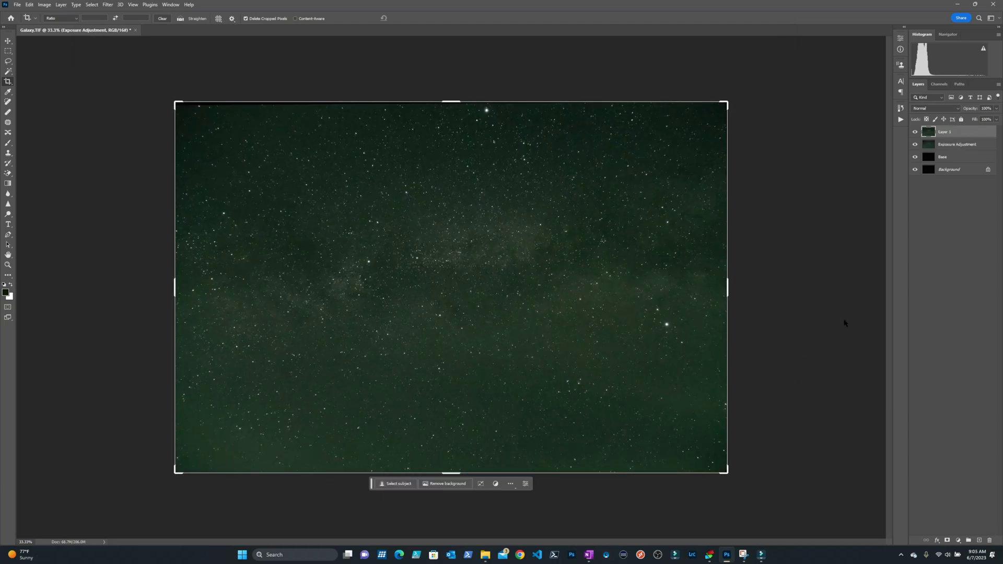
double_click(961, 135)
text(Levels and Curves)
key(Return)
Step: Darken the Levels and Curves layer by setting the RGB black input level to 11 with Levels
key(ctrl+l)
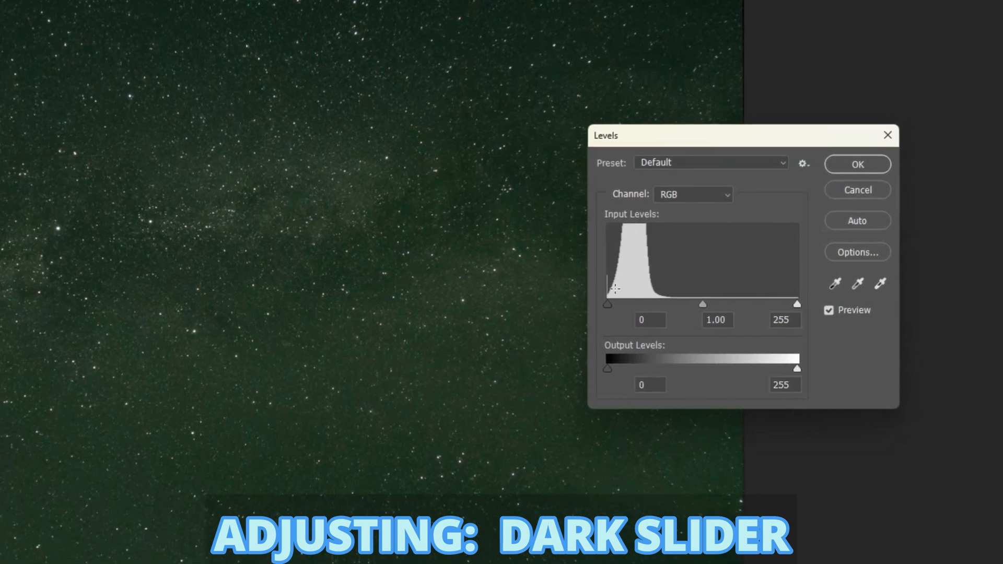
drag(605, 305, 619, 307)
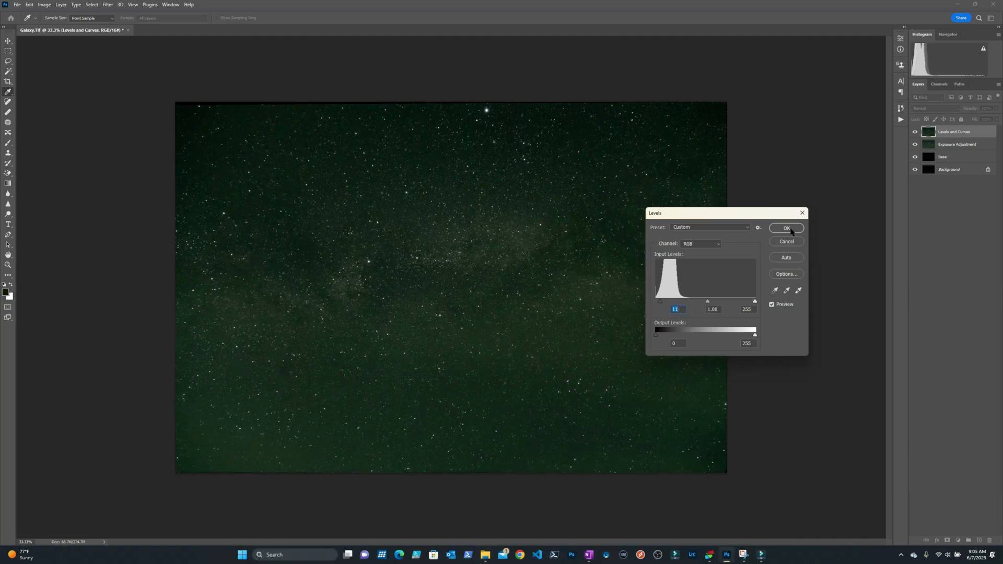
click(790, 231)
key(c)
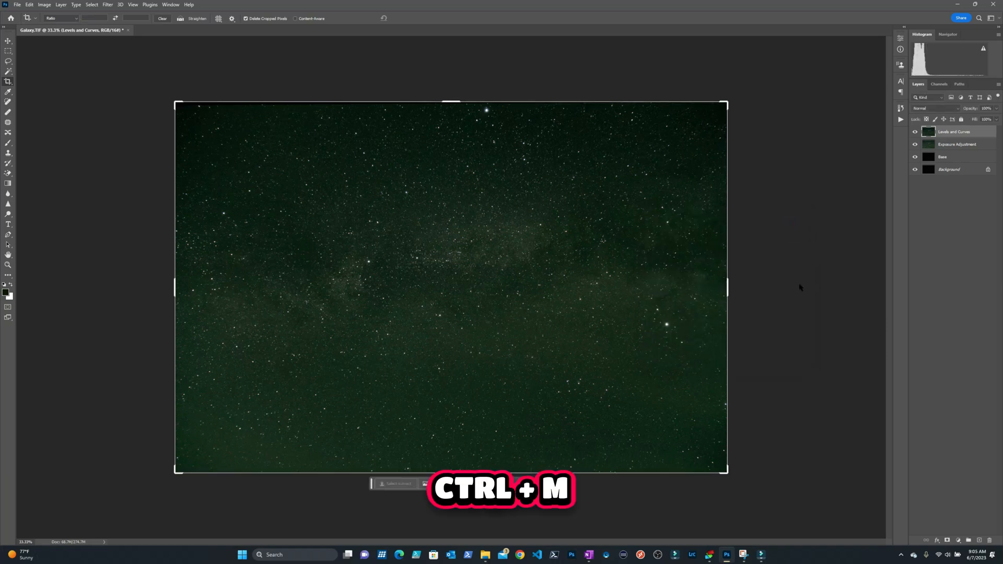
Step: Apply Curves with on-image adjustment, brightening the Milky Way tones and darkening the dark upper sky
key(ctrl+m)
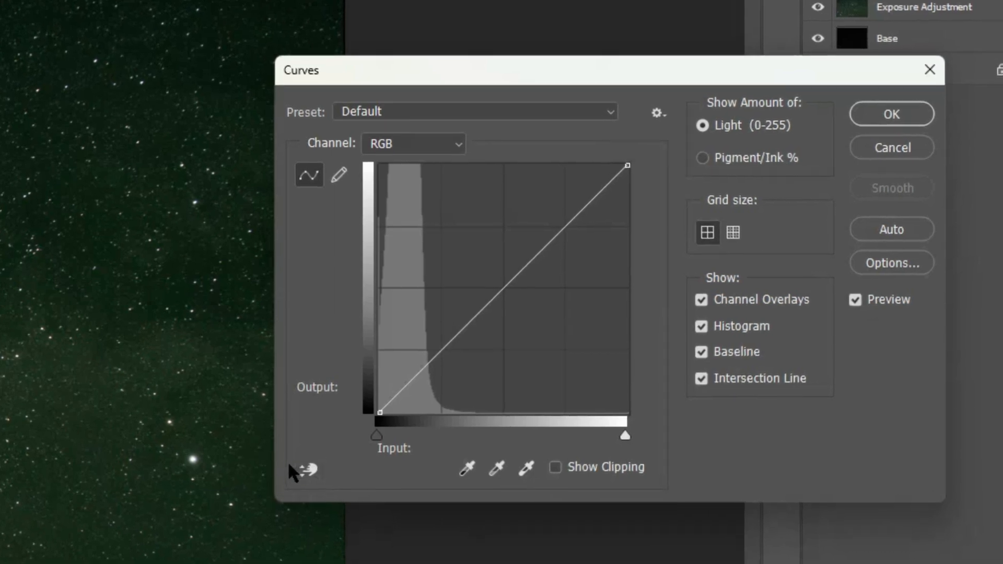
click(310, 467)
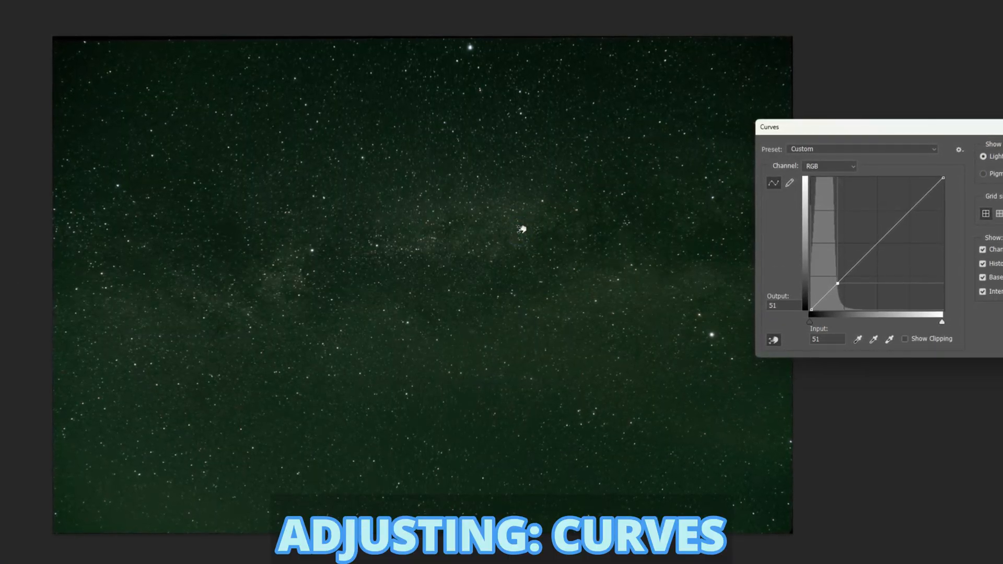
drag(521, 229, 524, 211)
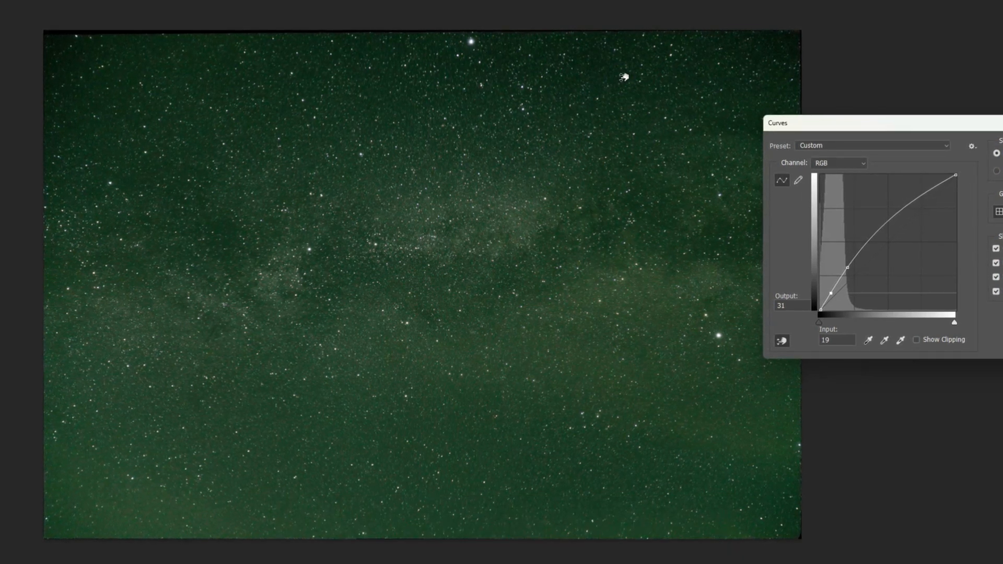
drag(624, 78, 632, 107)
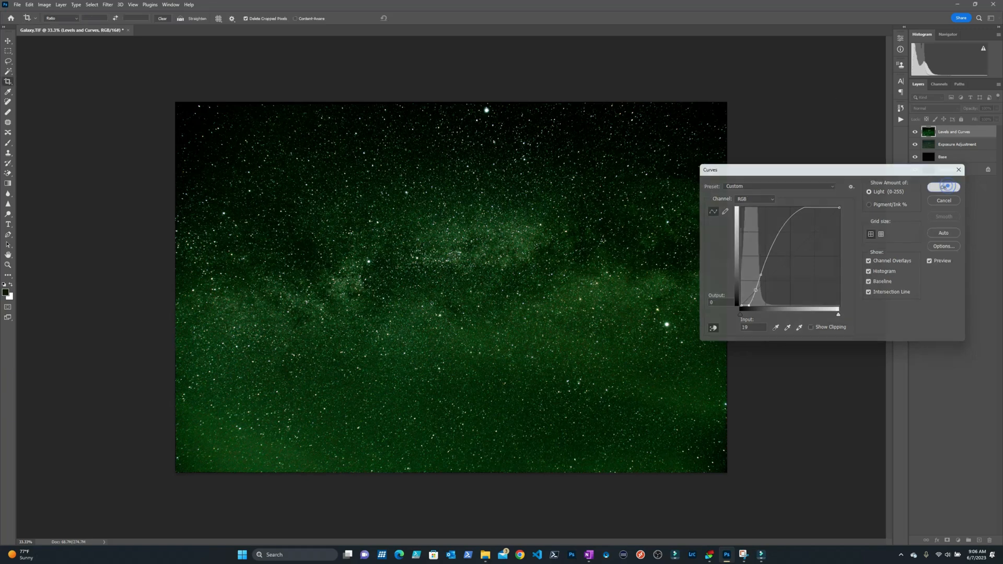
key(c)
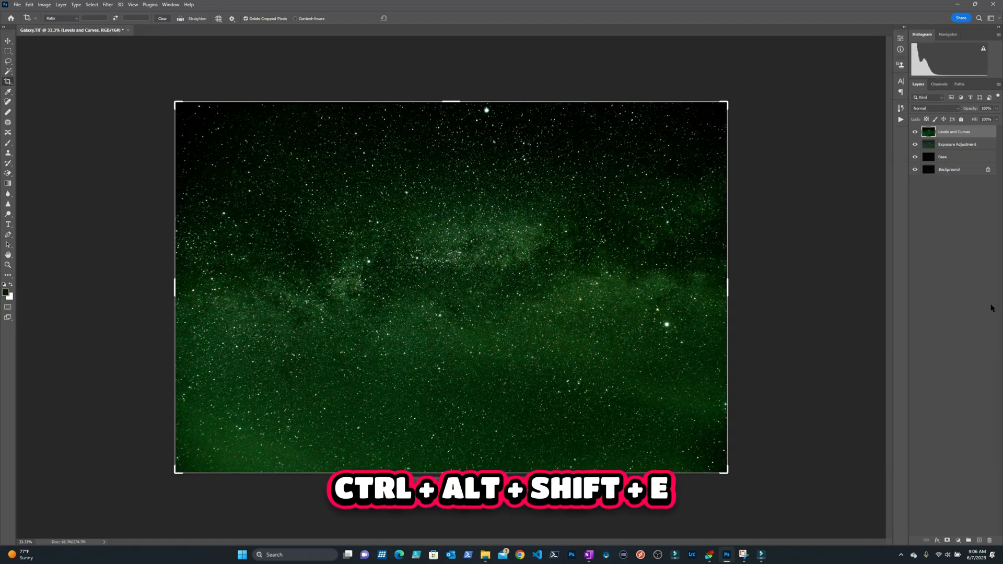
Step: Stamp all visible layers into a new layer and name it "Shift to Blue"
key(ctrl+alt+shift+e)
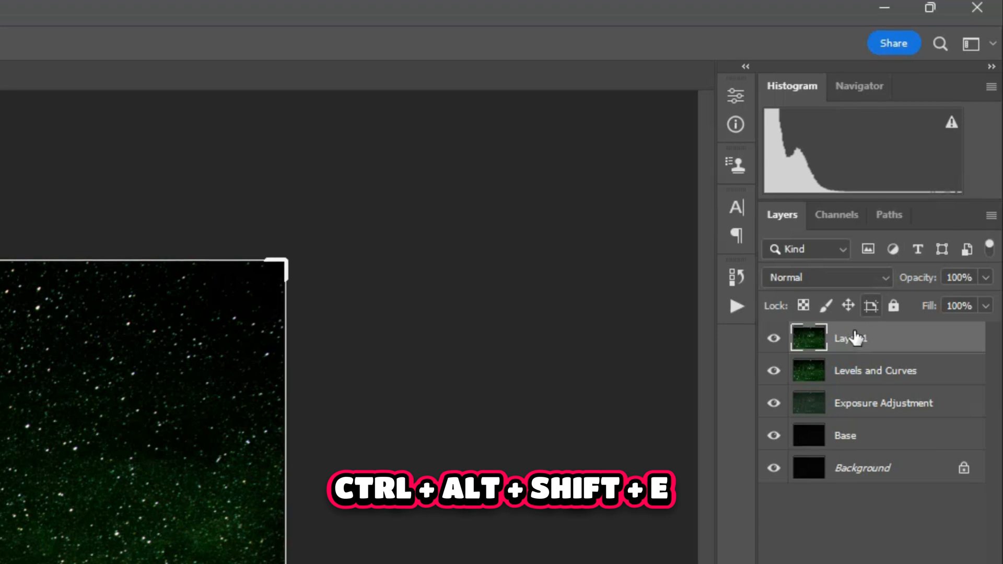
double_click(854, 338)
text(Shift to Blue)
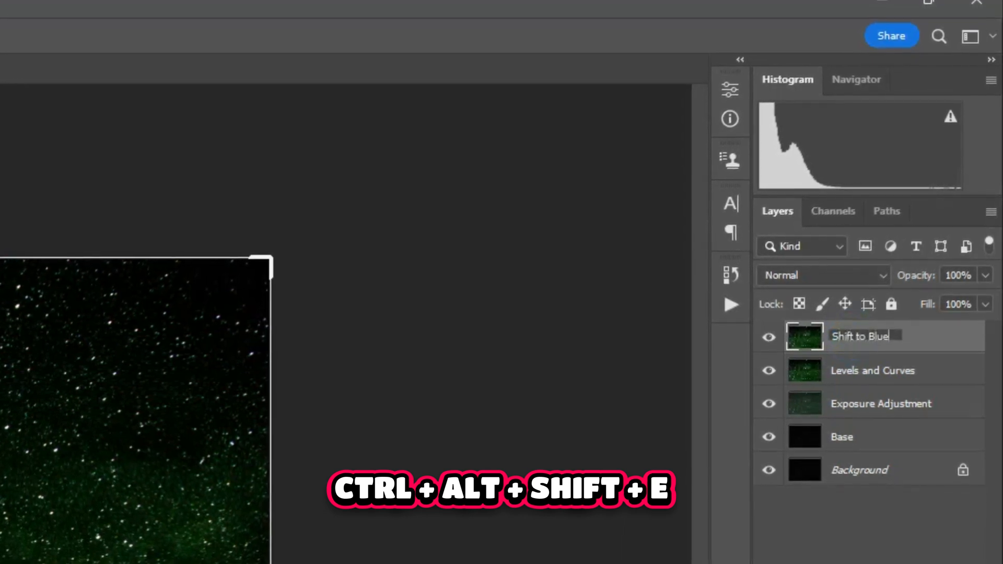
key(Return)
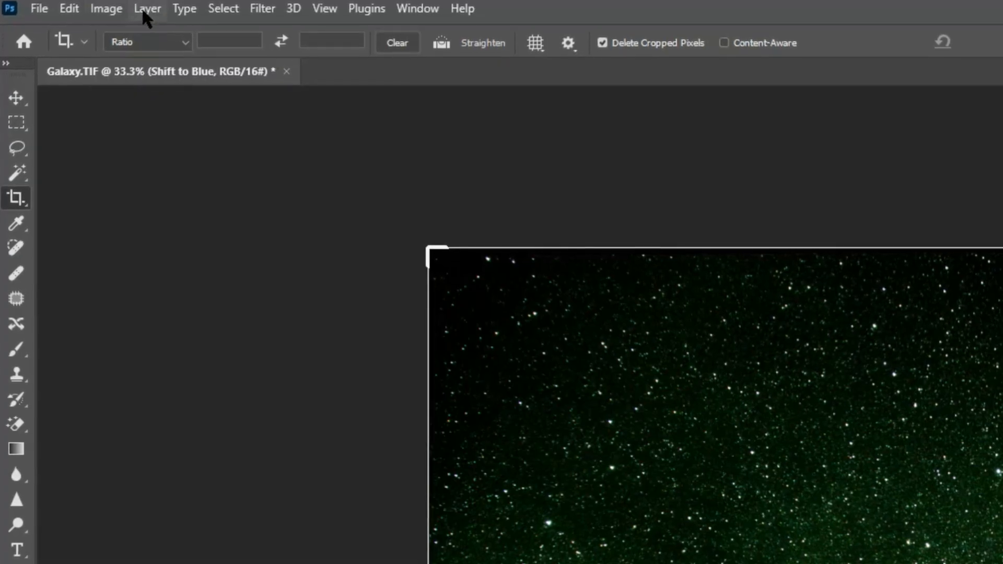
Step: Shift the layer's colours toward blue by setting the Master hue to +42 with Hue/Saturation
click(106, 8)
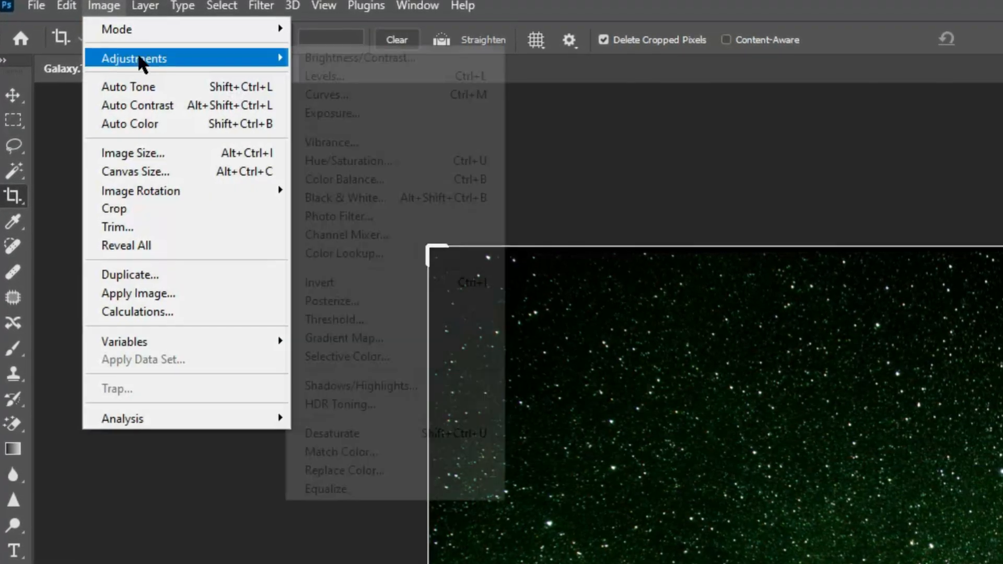
click(139, 57)
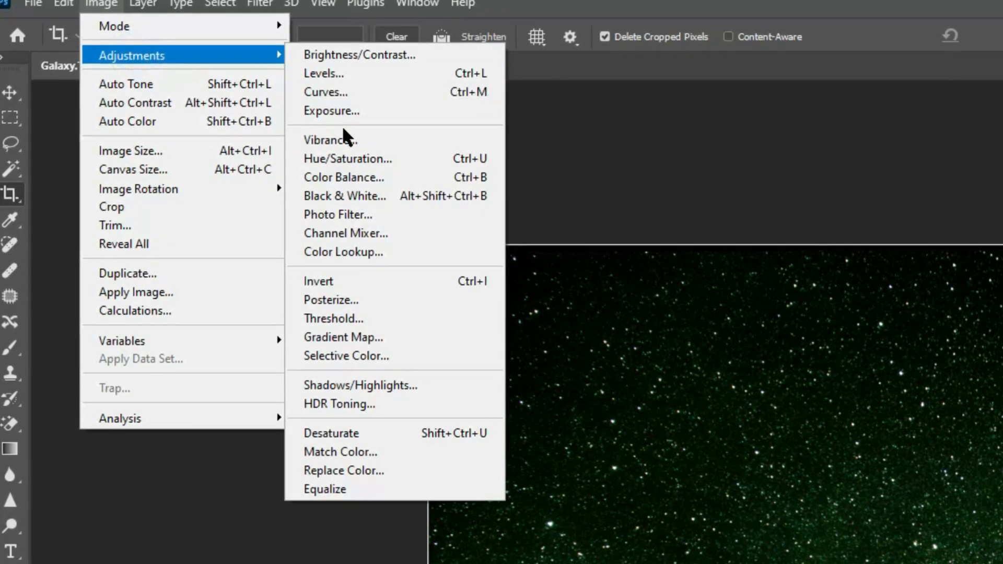
click(361, 159)
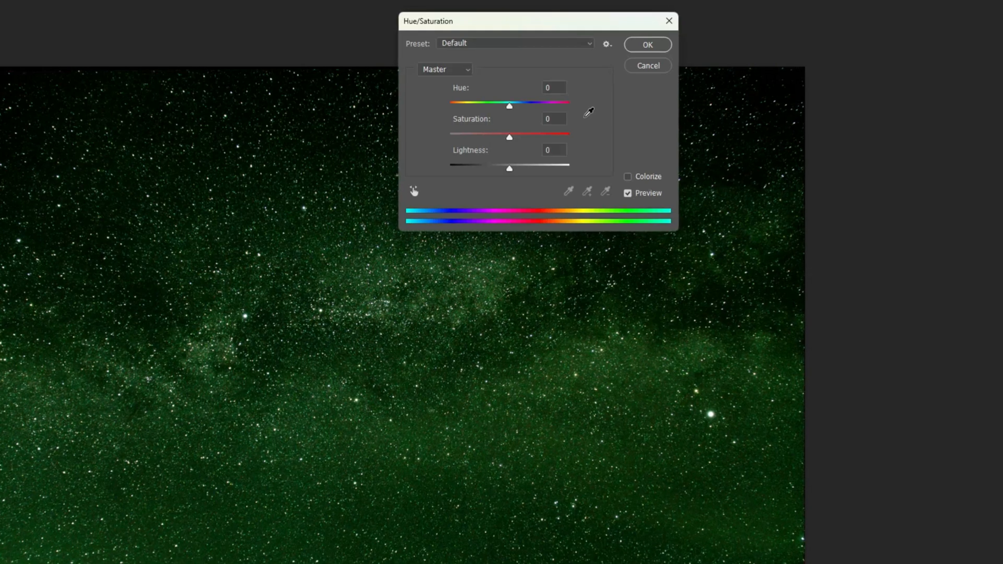
drag(510, 107, 541, 106)
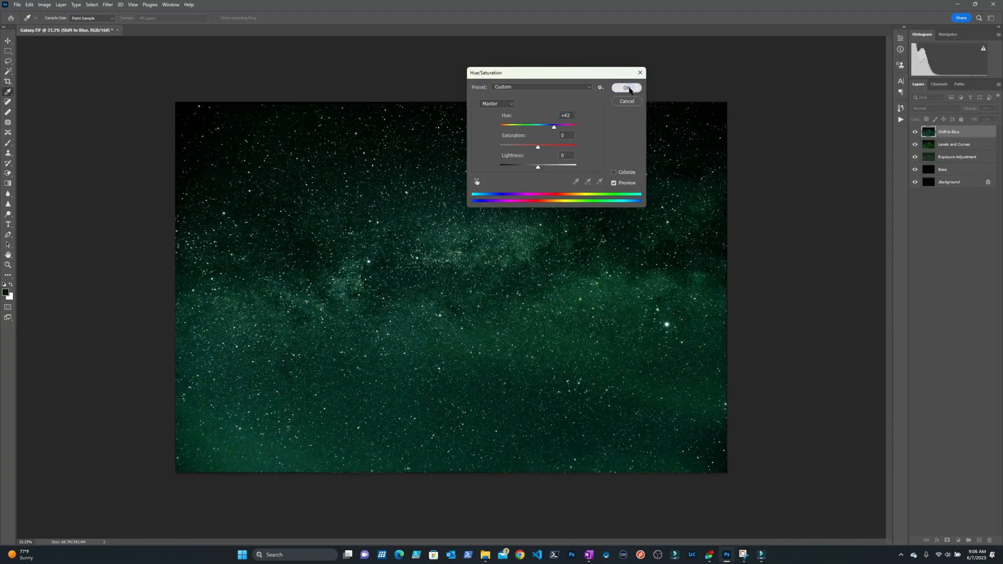
click(627, 88)
key(c)
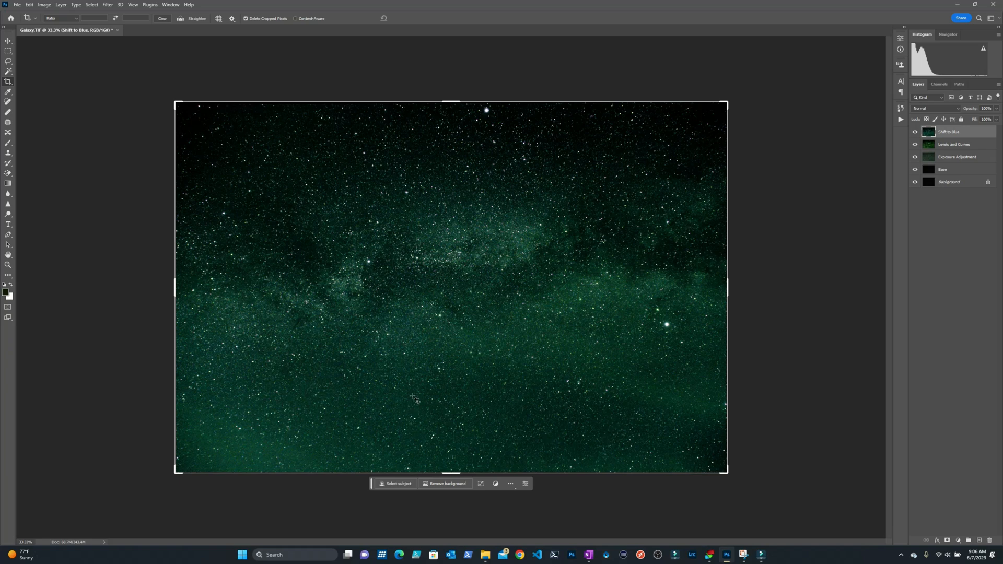
Step: Stamp all visible layers into a new layer and name it "Reduce Light Pollution"
scroll(414, 398, up, 1)
scroll(364, 435, up, 1)
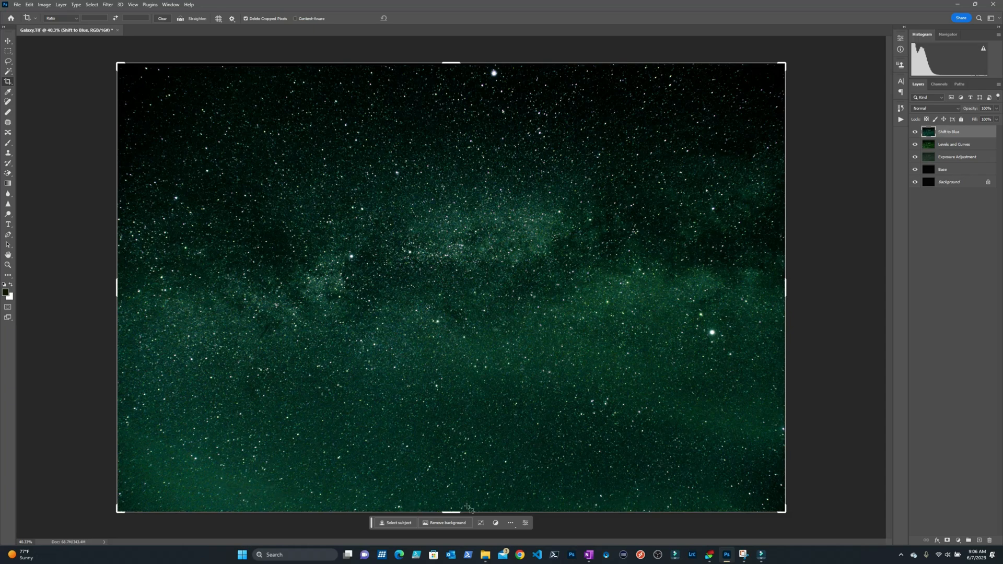
key(ctrl+alt+shift+e)
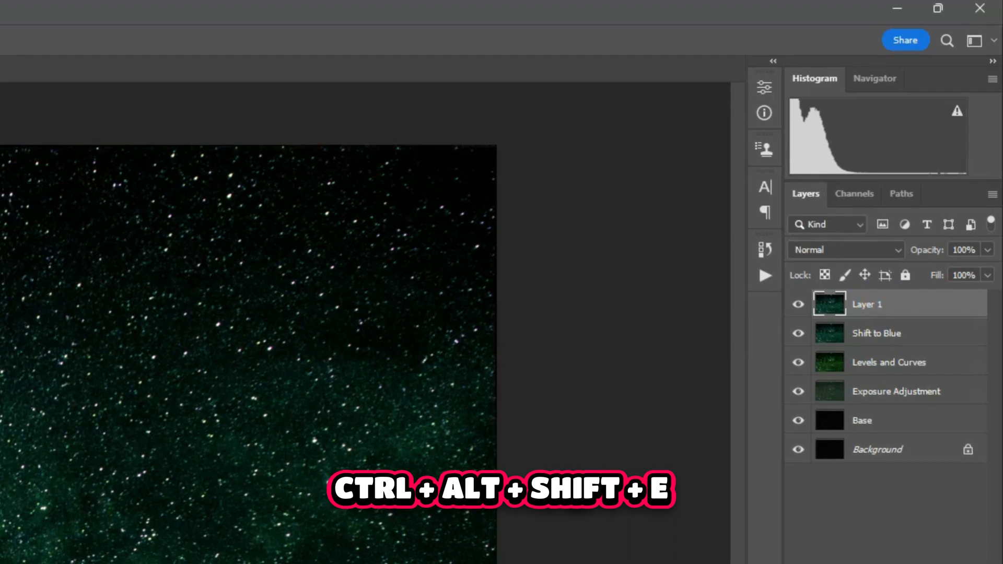
double_click(865, 305)
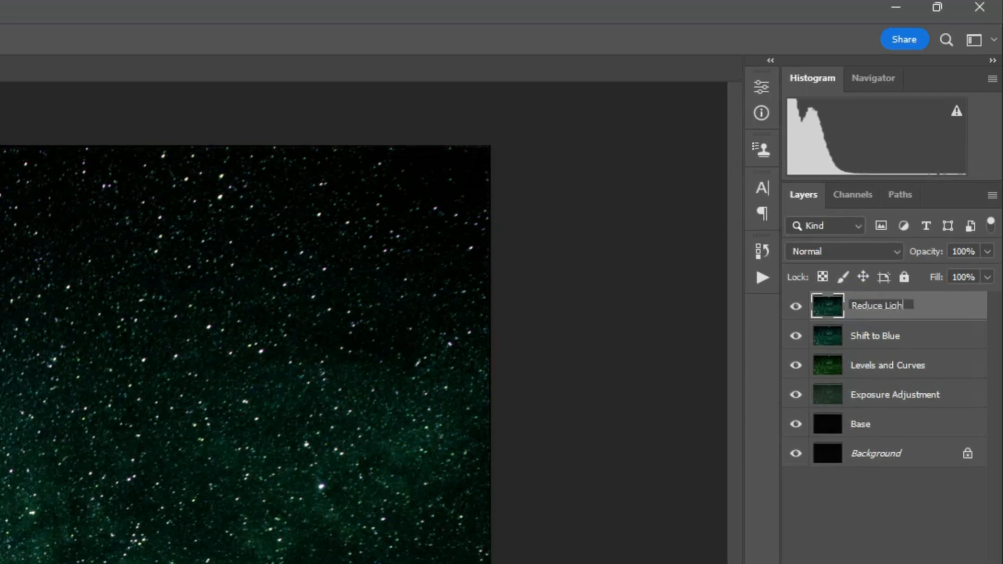
text(Reduce Light Pollution)
key(Return)
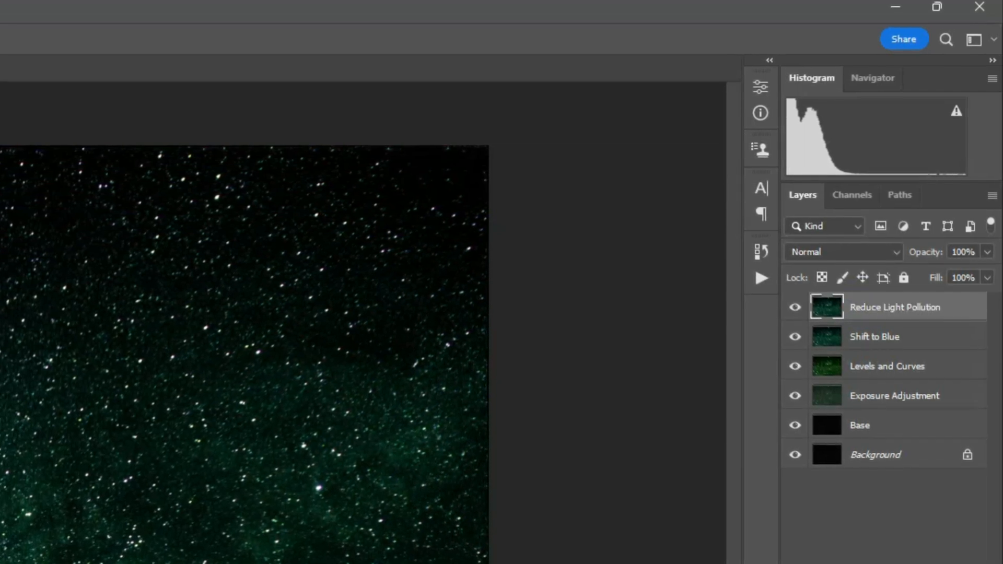
Step: Open the Camera Raw filter on the Reduce Light Pollution layer and start a new brush mask
key(ctrl+shift+a)
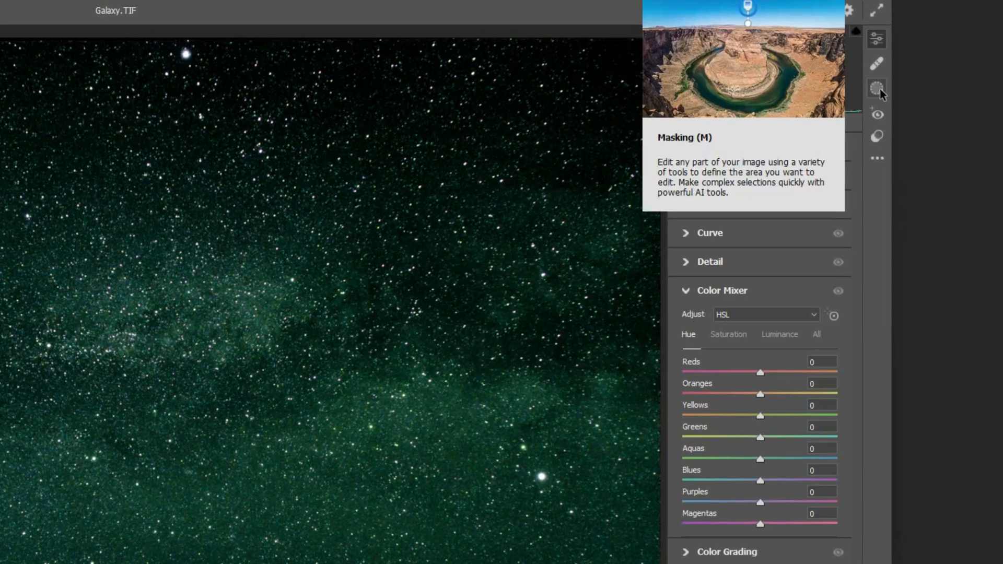
click(882, 86)
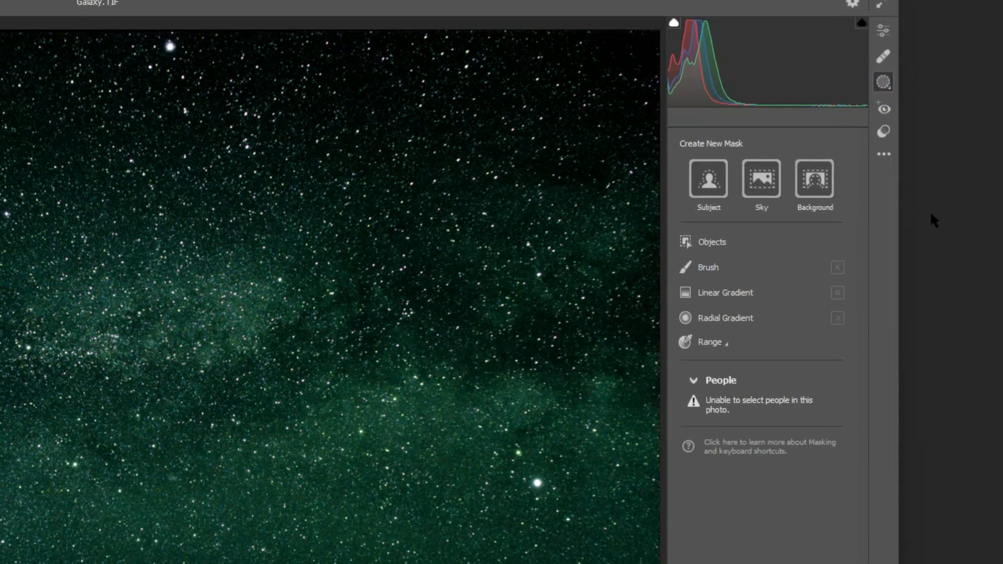
click(705, 267)
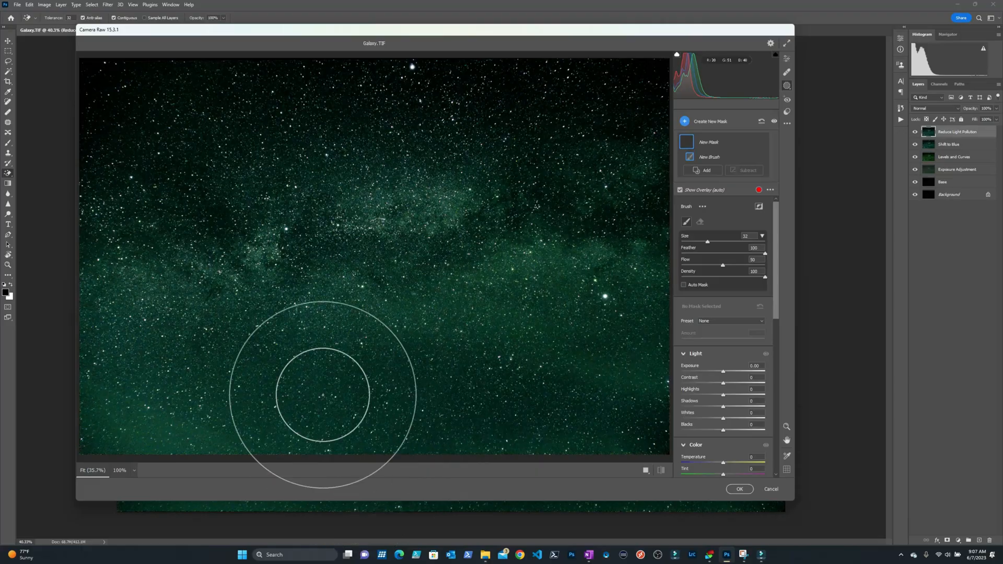
Step: Paint the mask over the light-polluted lower sky across the image's full width, using brush size 16 and feather 63
key(bracketleft)
key(bracketleft)
key(bracketleft)
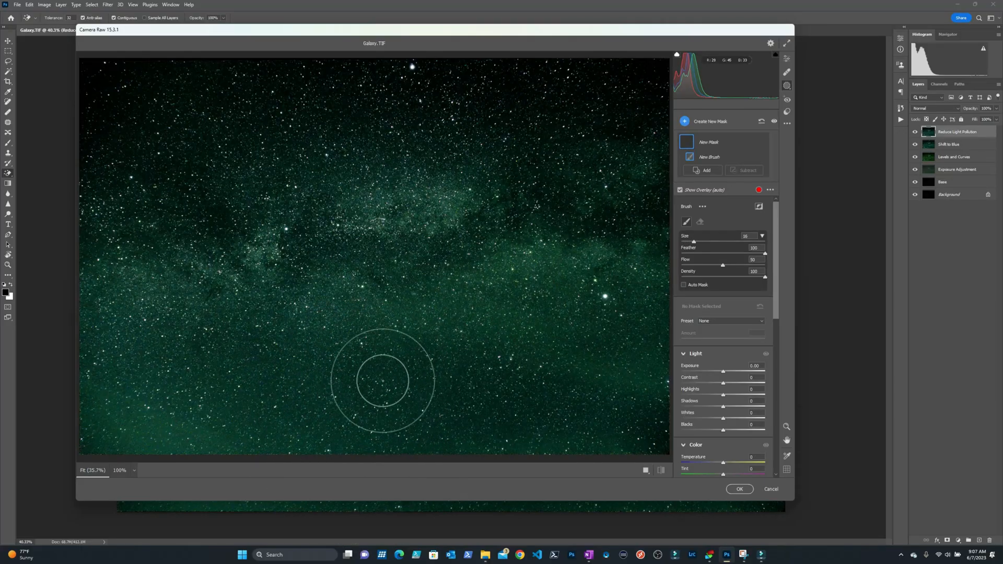
key(bracketright)
key(bracketright)
key(bracketright)
key(bracketright)
key(bracketright)
key(bracketright)
key(bracketright)
key(bracketright)
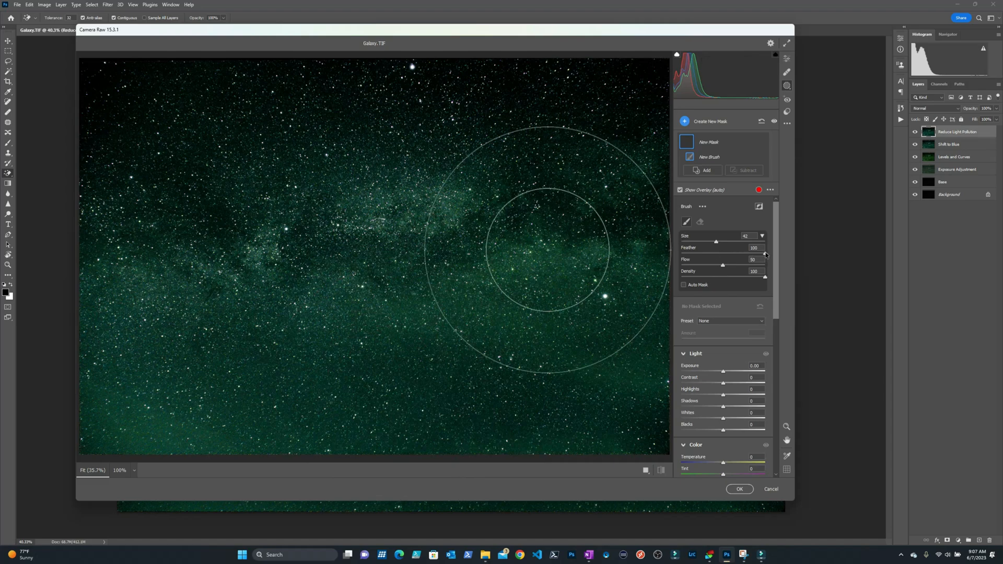
drag(765, 256, 732, 257)
scroll(489, 360, down, 4)
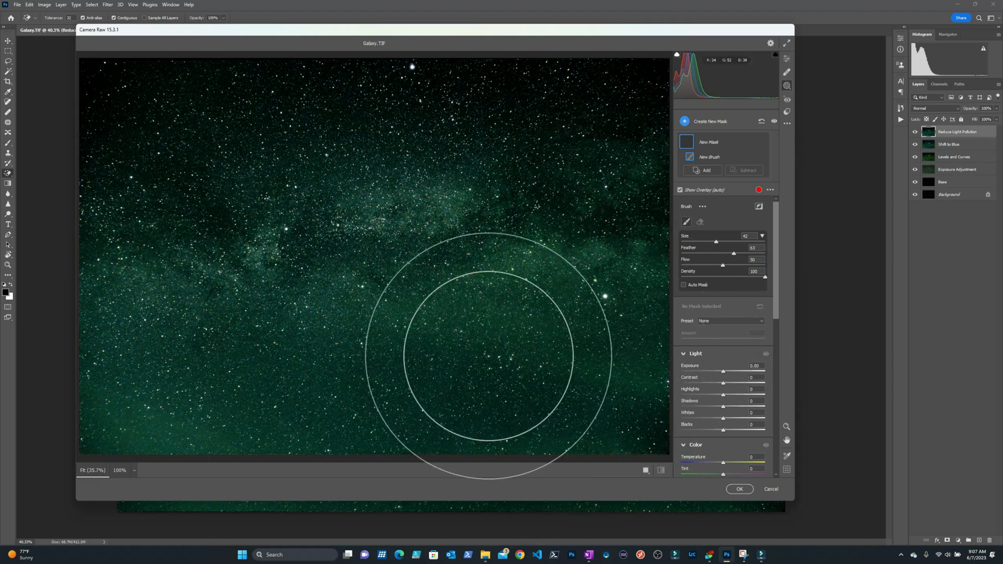
scroll(486, 365, down, 3)
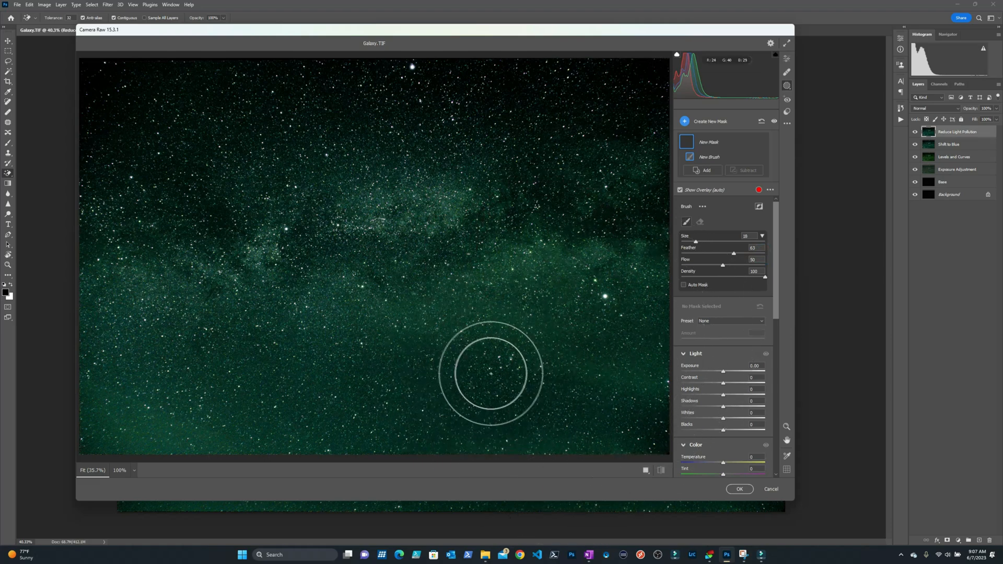
mouse_move(639, 424)
mouse_down()
mouse_move(524, 420)
mouse_move(538, 409)
mouse_move(477, 413)
mouse_move(507, 390)
mouse_move(405, 394)
mouse_move(442, 409)
mouse_move(368, 413)
mouse_move(370, 387)
mouse_move(305, 403)
mouse_move(321, 392)
mouse_move(302, 376)
mouse_move(253, 405)
mouse_move(251, 388)
mouse_move(173, 410)
mouse_move(61, 413)
mouse_move(173, 437)
mouse_move(178, 362)
mouse_up()
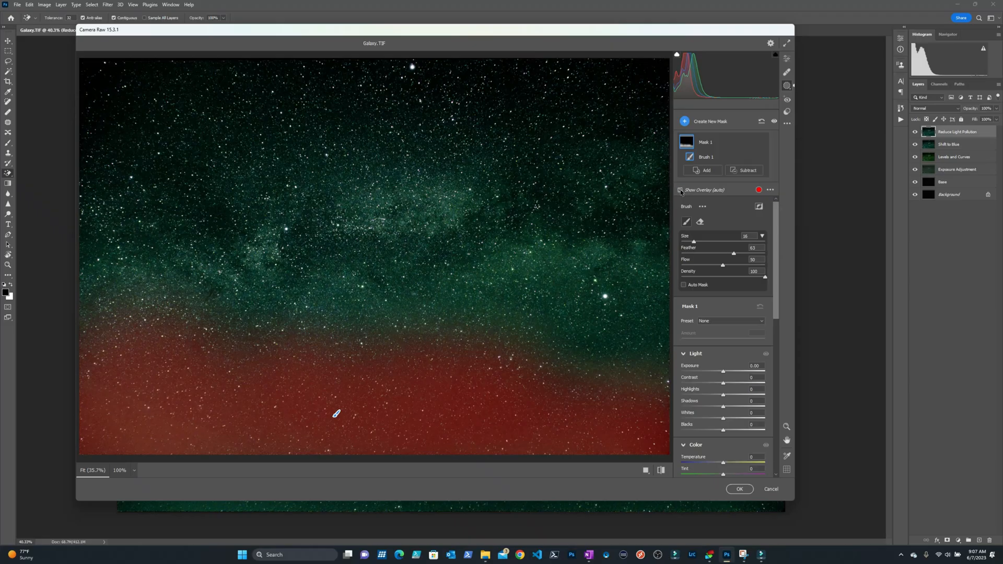
Step: Hide the mask overlay, set the masked area's exposure to -1.05 and contrast to +56, and apply the Camera Raw filter
click(513, 281)
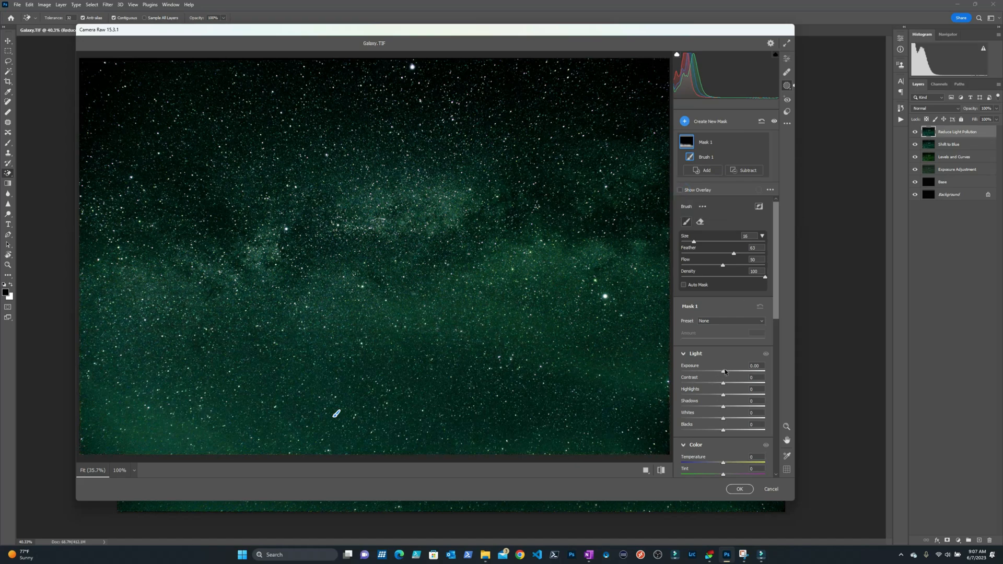
drag(723, 372, 714, 373)
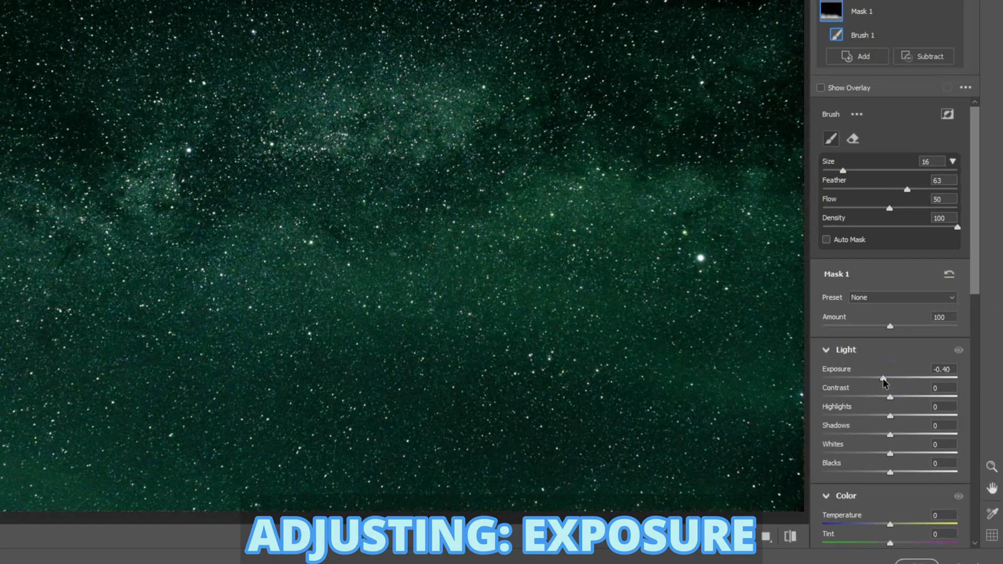
drag(873, 382, 927, 412)
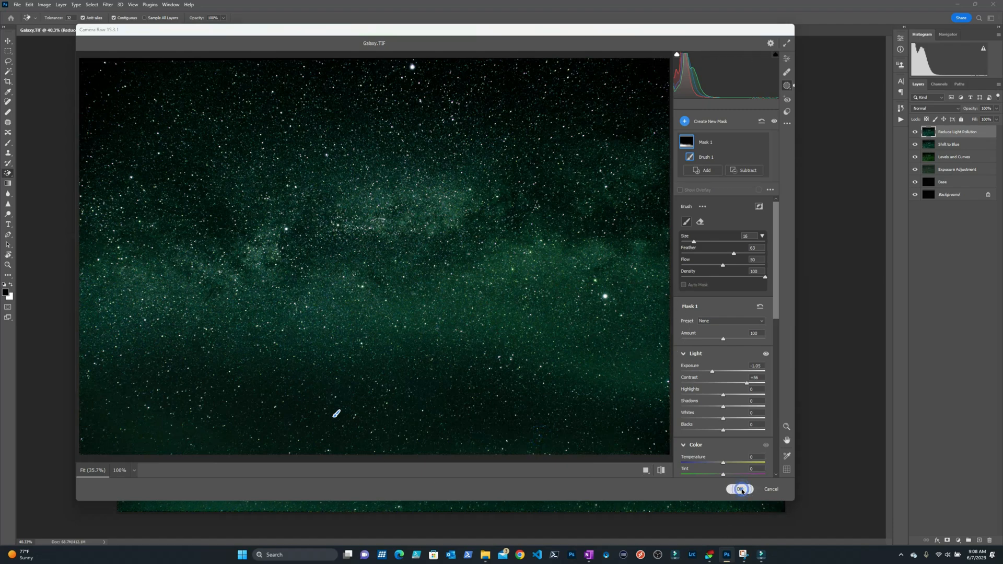
click(741, 490)
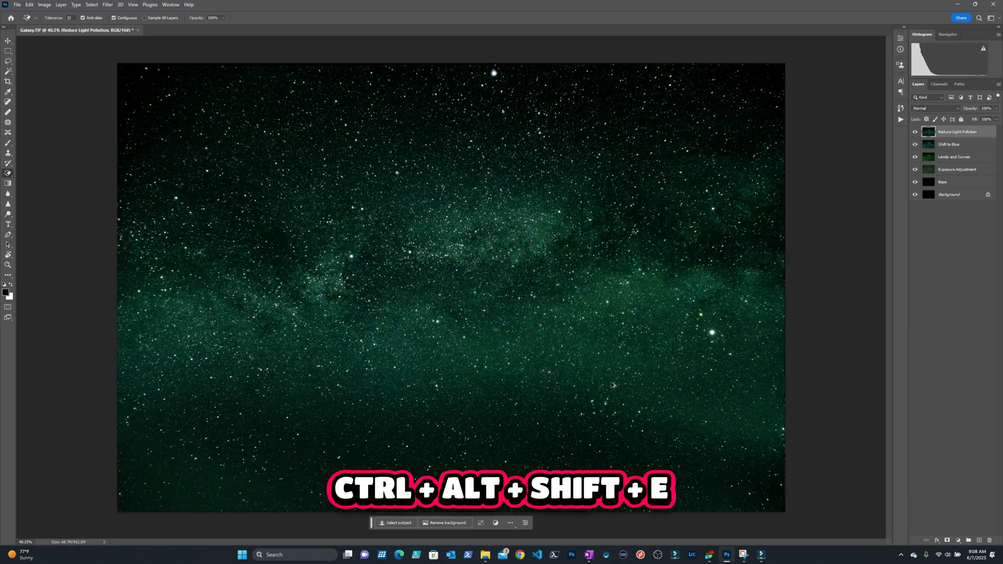
Step: Stamp all visible layers into a new layer and name it "Dofe and Burn"
key(ctrl+alt+shift+e)
double_click(950, 132)
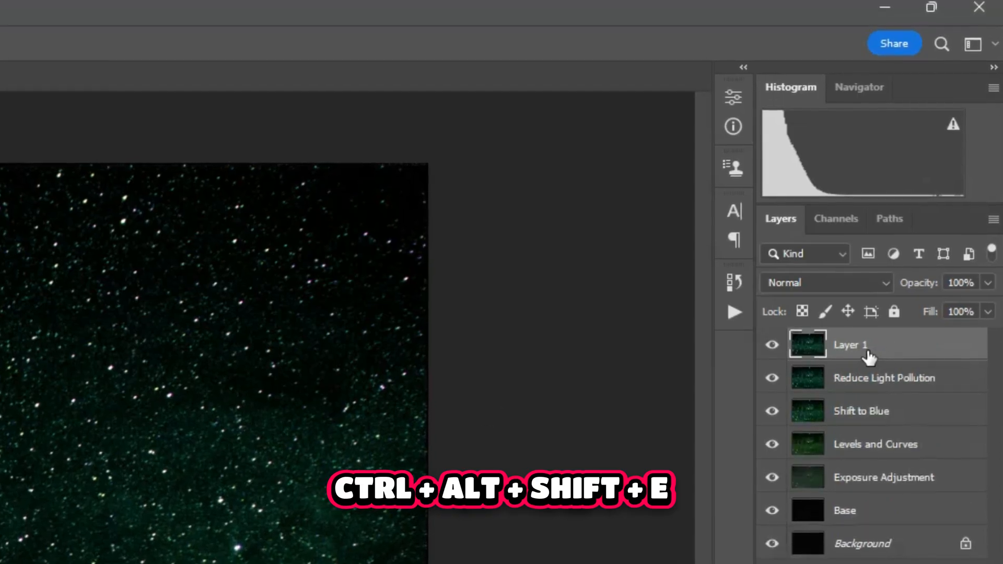
text(Dofe and Bur)
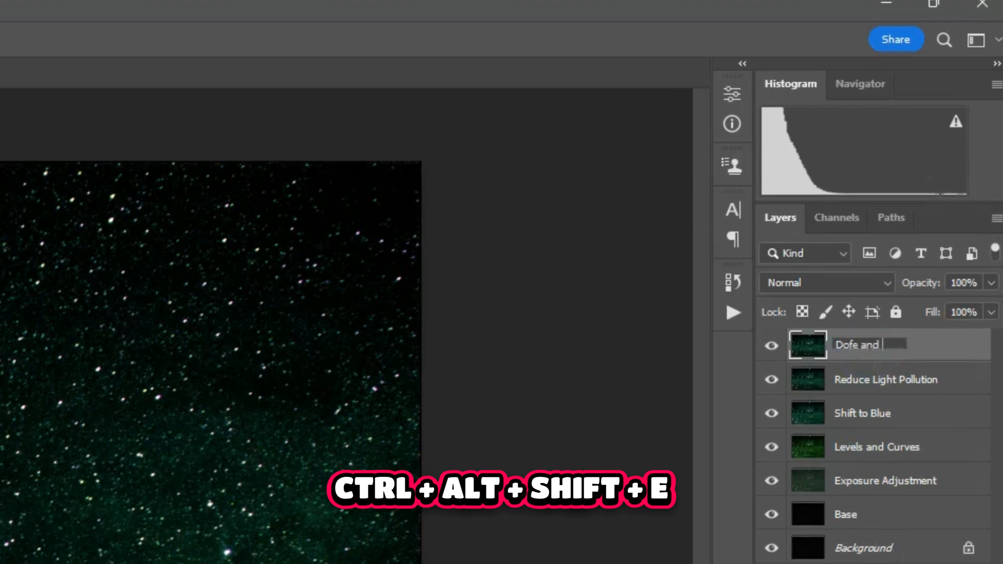
text(n)
key(Return)
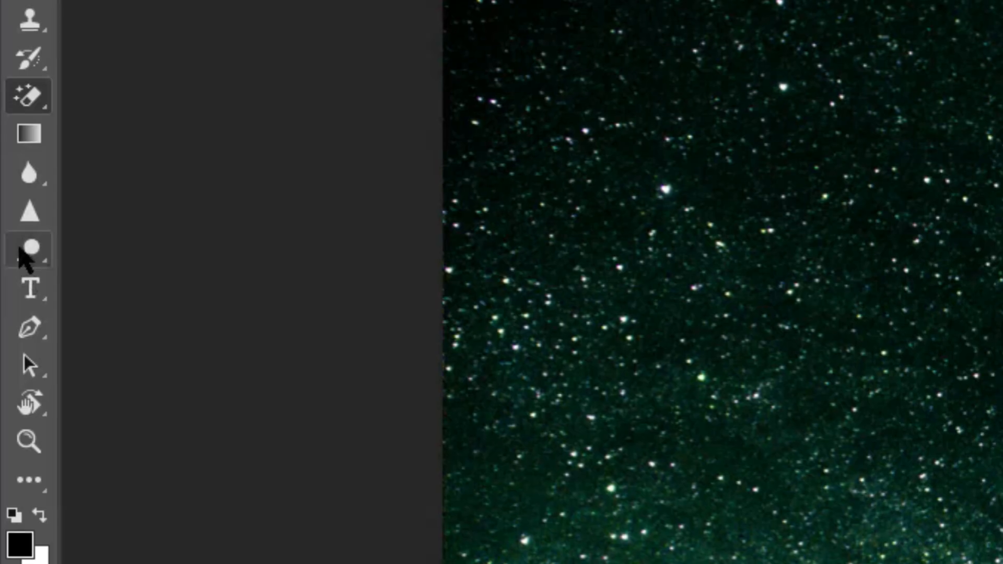
Step: Brighten the Milky Way bands with the Dodge tool, using the Midtones range at 11% exposure and a 695 px soft brush
click(8, 214)
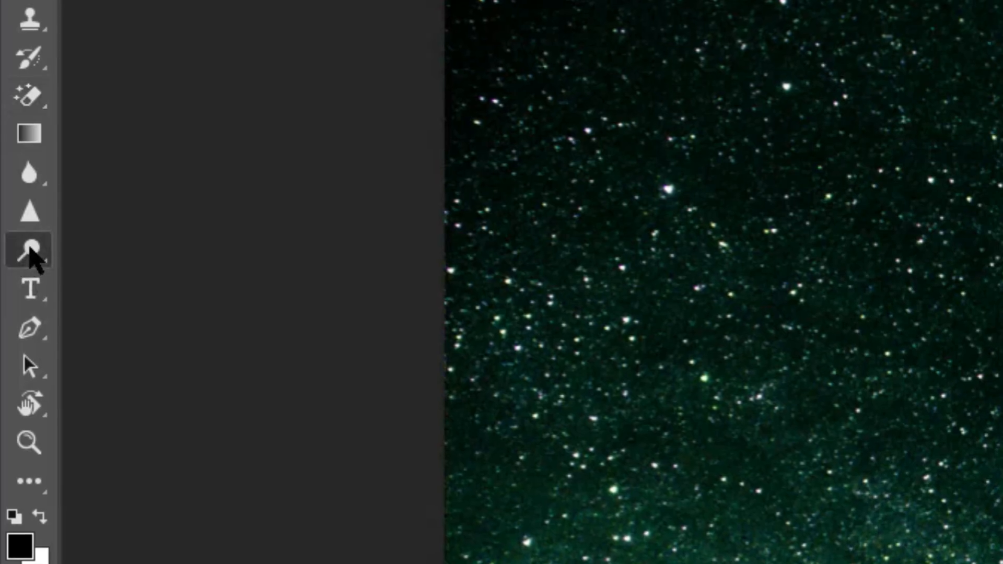
right_click(31, 254)
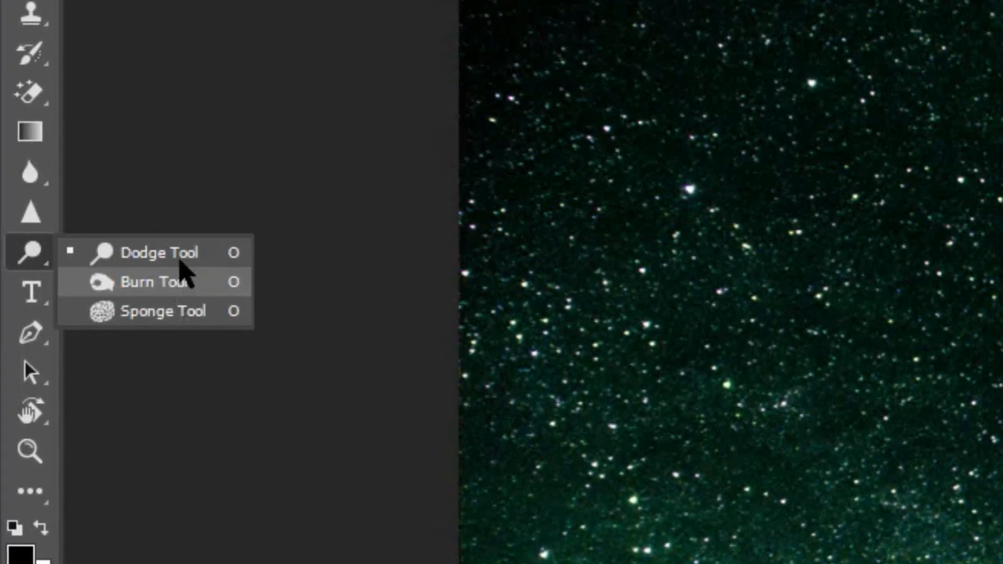
click(183, 254)
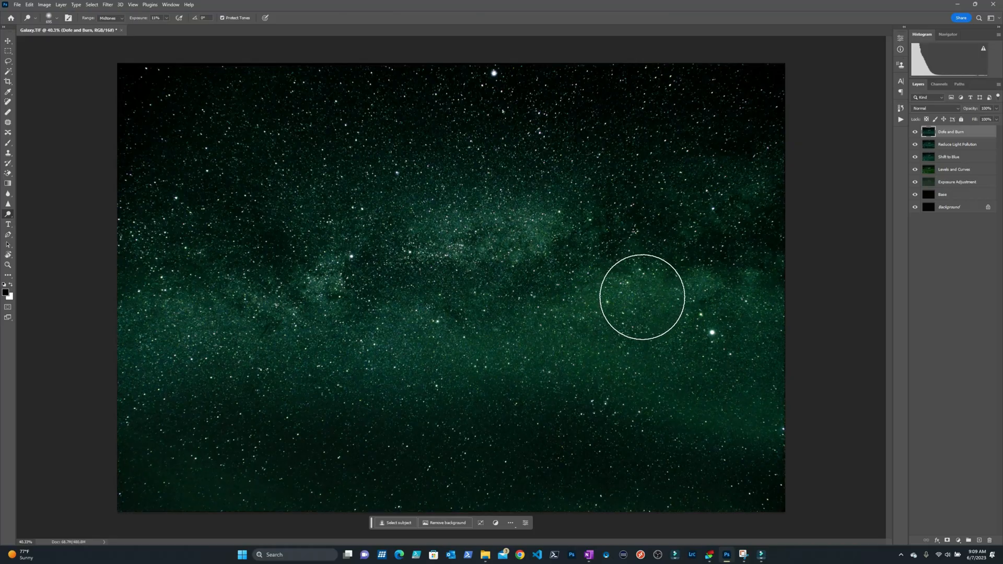
mouse_move(642, 297)
mouse_down()
mouse_move(705, 295)
mouse_move(694, 396)
mouse_move(569, 296)
mouse_move(494, 338)
mouse_move(235, 347)
mouse_move(119, 320)
mouse_up()
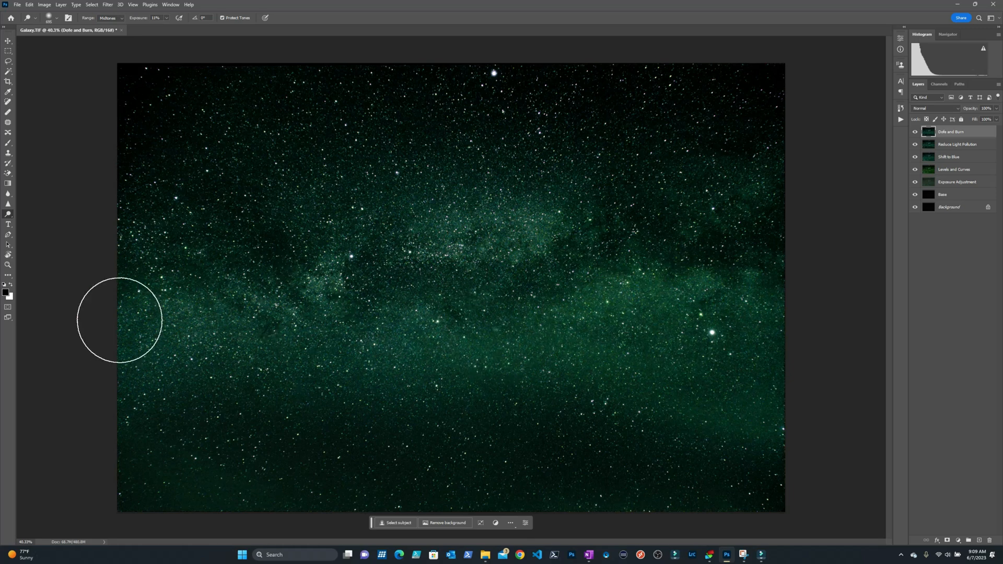
mouse_move(323, 248)
mouse_down()
mouse_move(182, 316)
mouse_move(679, 204)
mouse_move(591, 277)
mouse_move(735, 206)
mouse_move(725, 177)
mouse_move(744, 362)
mouse_move(732, 301)
mouse_move(716, 296)
mouse_move(713, 396)
mouse_up()
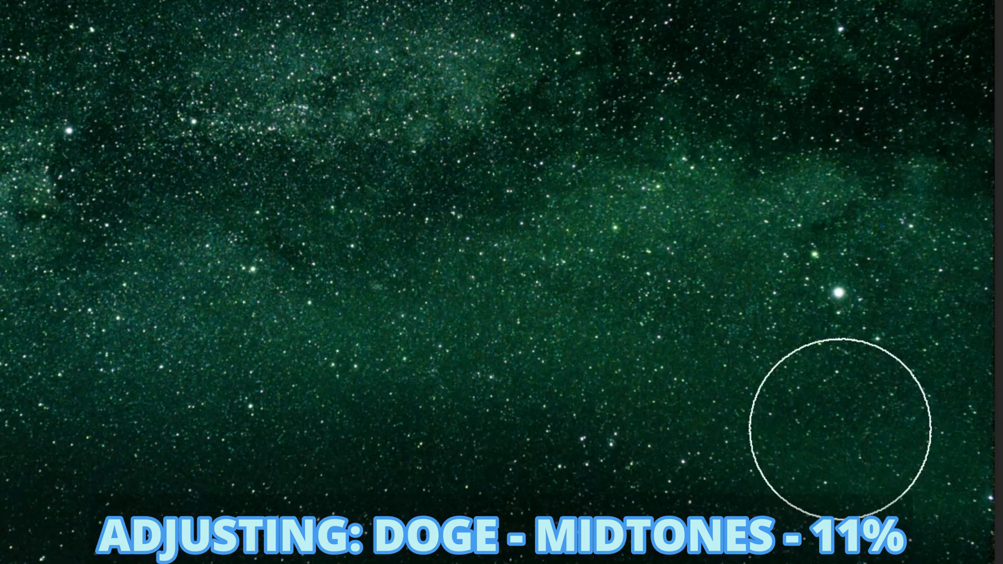
mouse_move(840, 428)
mouse_down()
mouse_move(735, 226)
mouse_move(511, 261)
mouse_move(268, 348)
mouse_move(277, 332)
mouse_move(175, 242)
mouse_move(28, 200)
mouse_move(269, 293)
mouse_move(80, 375)
mouse_move(142, 330)
mouse_move(177, 220)
mouse_move(582, 210)
mouse_up()
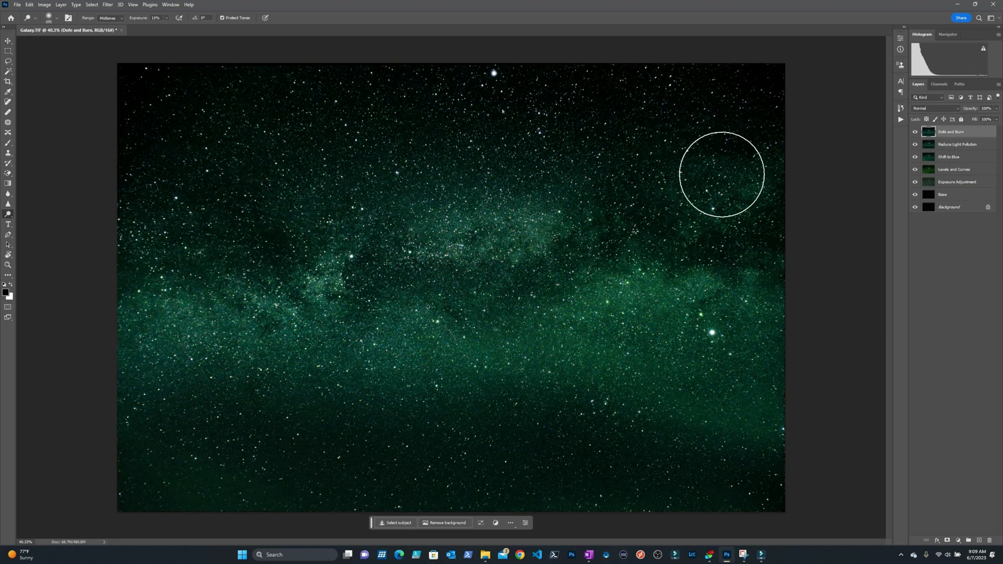
mouse_move(722, 174)
mouse_down()
mouse_move(666, 220)
mouse_move(664, 207)
mouse_move(755, 182)
mouse_move(734, 180)
mouse_move(743, 214)
mouse_move(745, 194)
mouse_move(728, 179)
mouse_move(702, 201)
mouse_up()
mouse_move(307, 199)
mouse_down()
mouse_move(170, 233)
mouse_move(303, 206)
mouse_move(101, 223)
mouse_up()
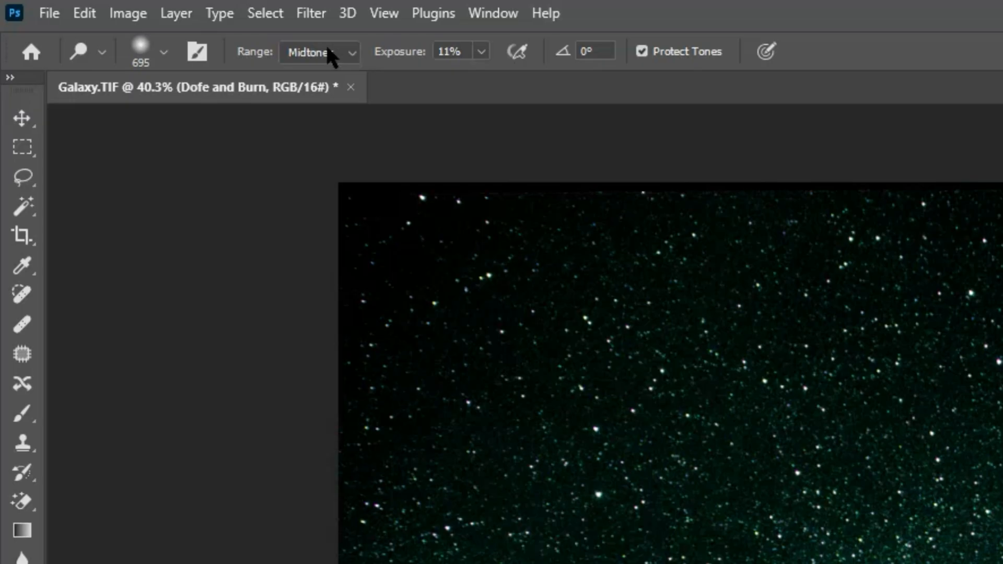
Step: Brighten the Milky Way's glowing bands with the Dodge tool, using the Highlights range at 11% exposure
click(114, 17)
click(337, 107)
click(723, 298)
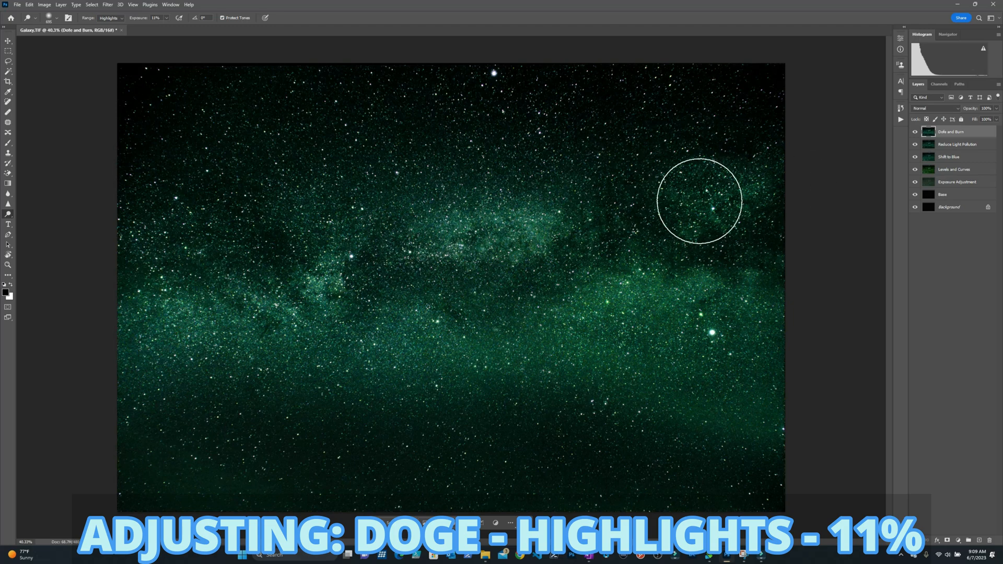
click(685, 309)
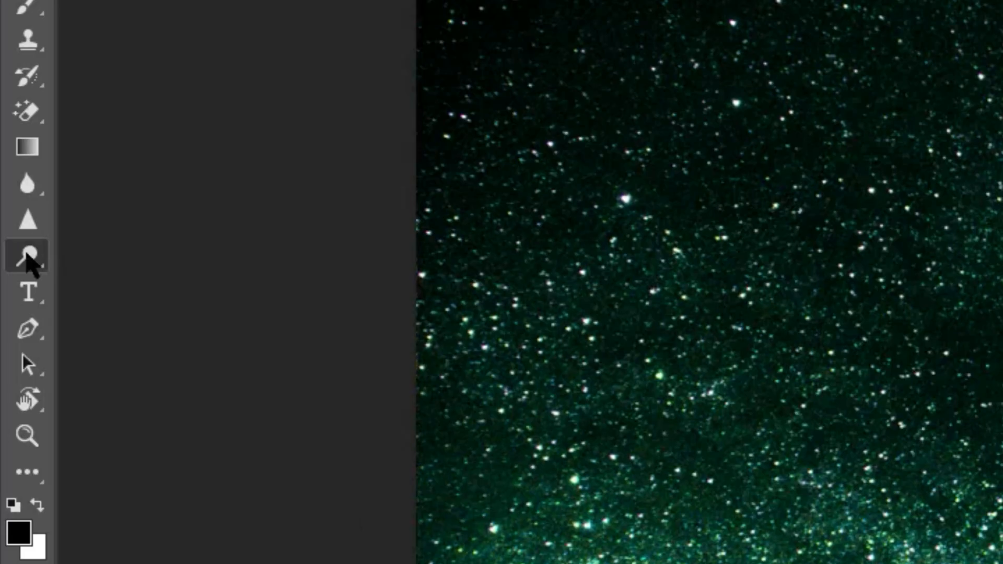
Step: Darken the lower sky, upper edge and dark lanes around the Milky Way with the Burn tool, using the Shadows range at 12% exposure
right_click(8, 215)
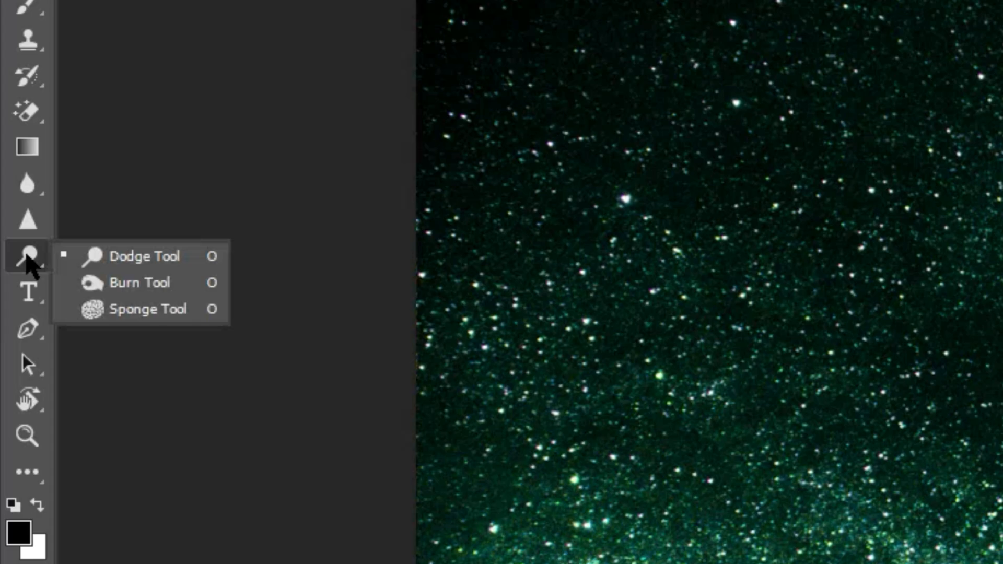
click(141, 284)
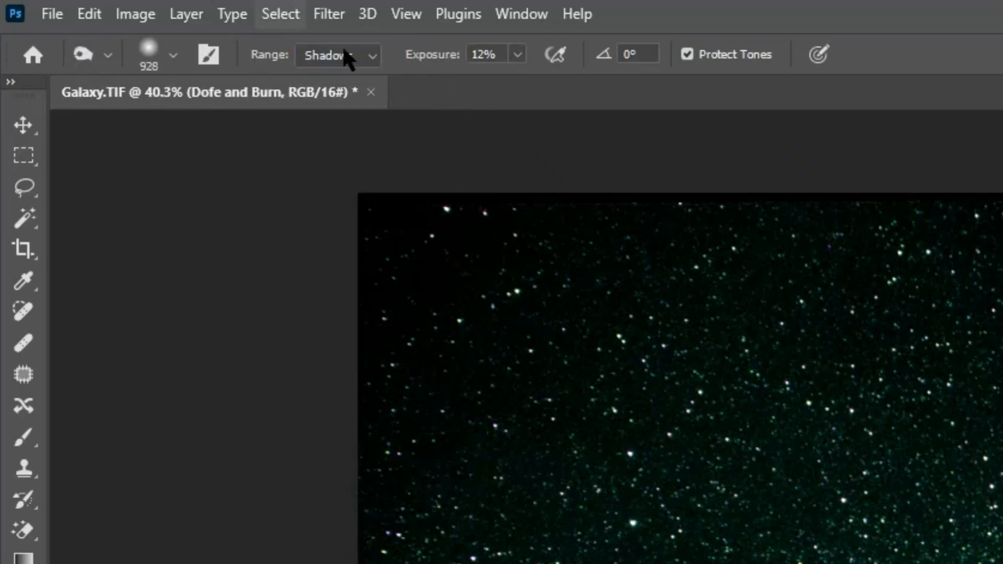
click(344, 70)
click(333, 80)
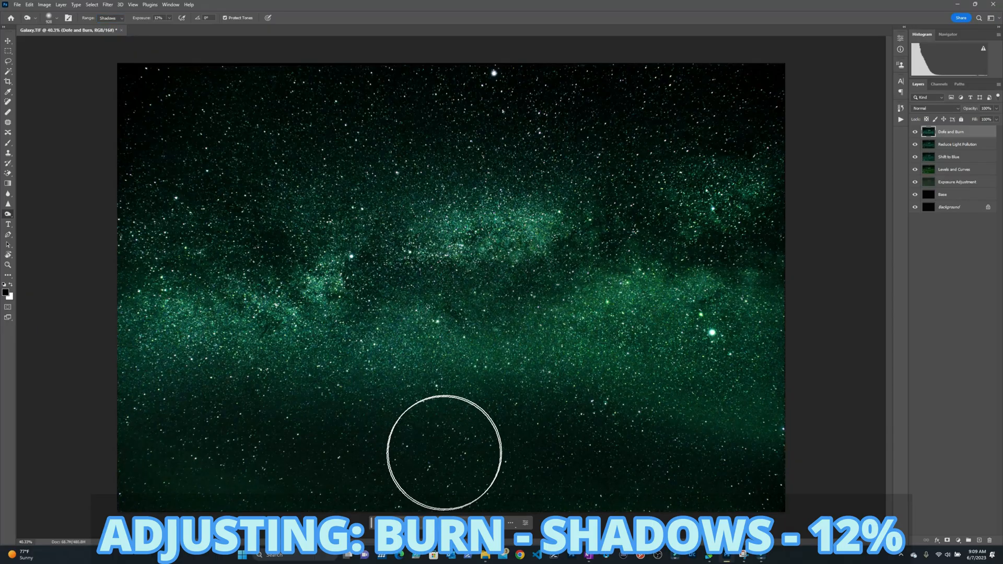
mouse_move(429, 462)
mouse_down()
mouse_move(721, 461)
mouse_move(777, 475)
mouse_move(741, 492)
mouse_move(448, 470)
mouse_move(130, 470)
mouse_move(87, 459)
mouse_move(286, 447)
mouse_move(354, 298)
mouse_move(361, 255)
mouse_move(486, 291)
mouse_move(530, 290)
mouse_move(638, 204)
mouse_move(657, 233)
mouse_move(728, 248)
mouse_move(785, 242)
mouse_move(811, 177)
mouse_move(784, 117)
mouse_move(465, 137)
mouse_move(351, 201)
mouse_move(320, 235)
mouse_move(130, 257)
mouse_move(128, 227)
mouse_move(173, 133)
mouse_move(146, 84)
mouse_up()
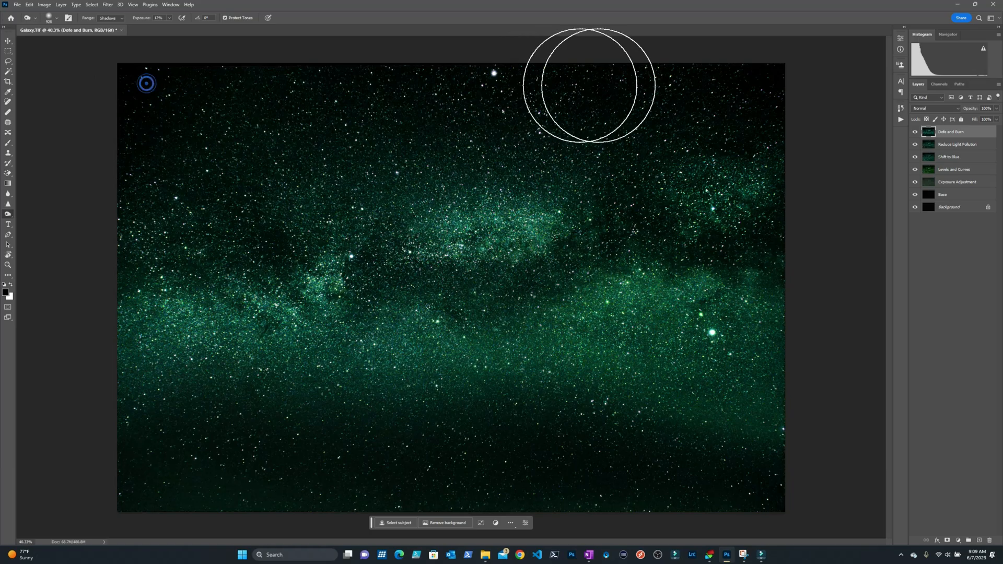
mouse_move(291, 185)
mouse_down()
mouse_move(380, 264)
mouse_move(550, 281)
mouse_move(617, 215)
mouse_up()
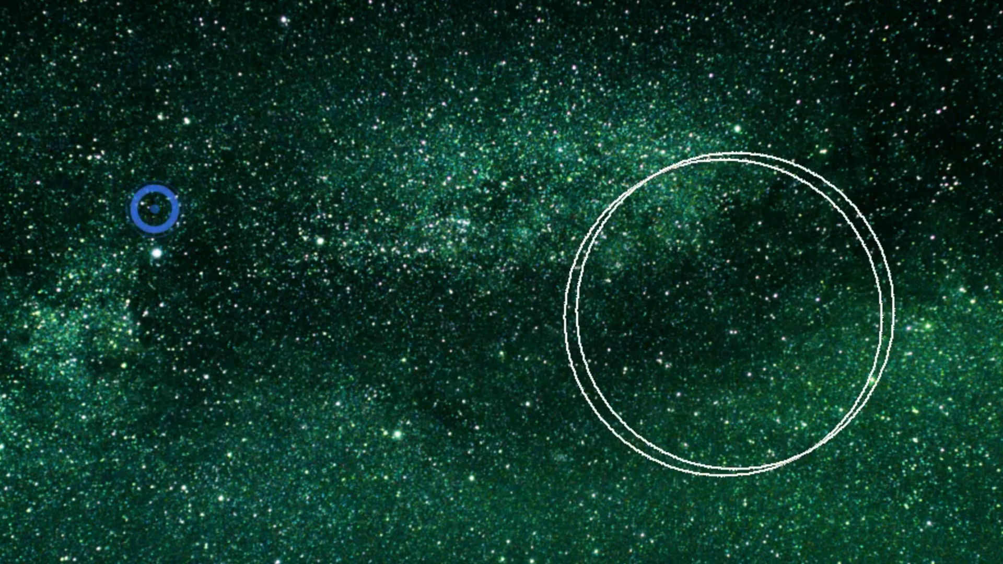
drag(906, 133, 838, 235)
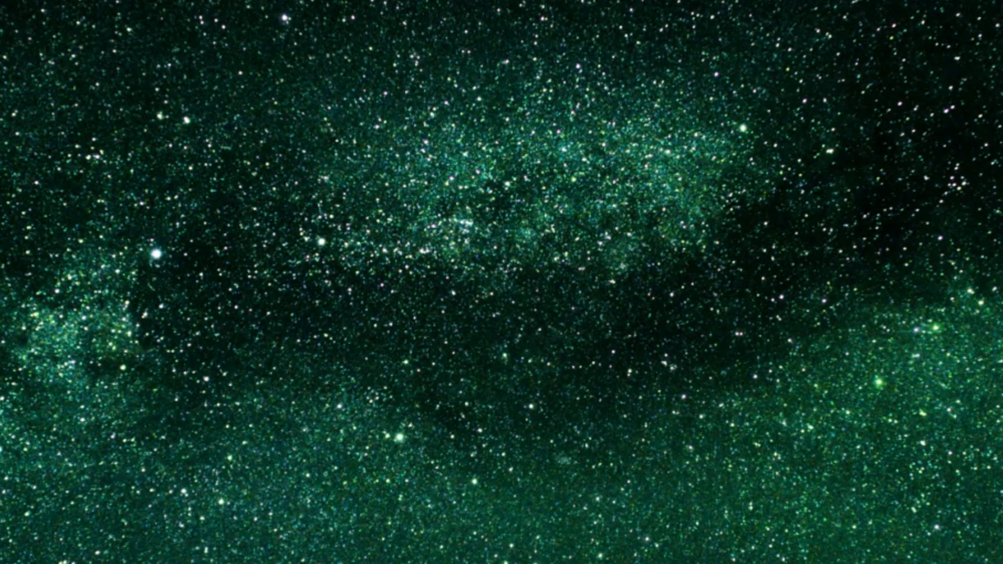
mouse_move(480, 442)
mouse_down()
mouse_move(353, 468)
mouse_move(204, 450)
mouse_move(99, 351)
mouse_move(142, 271)
mouse_move(303, 226)
mouse_move(367, 258)
mouse_up()
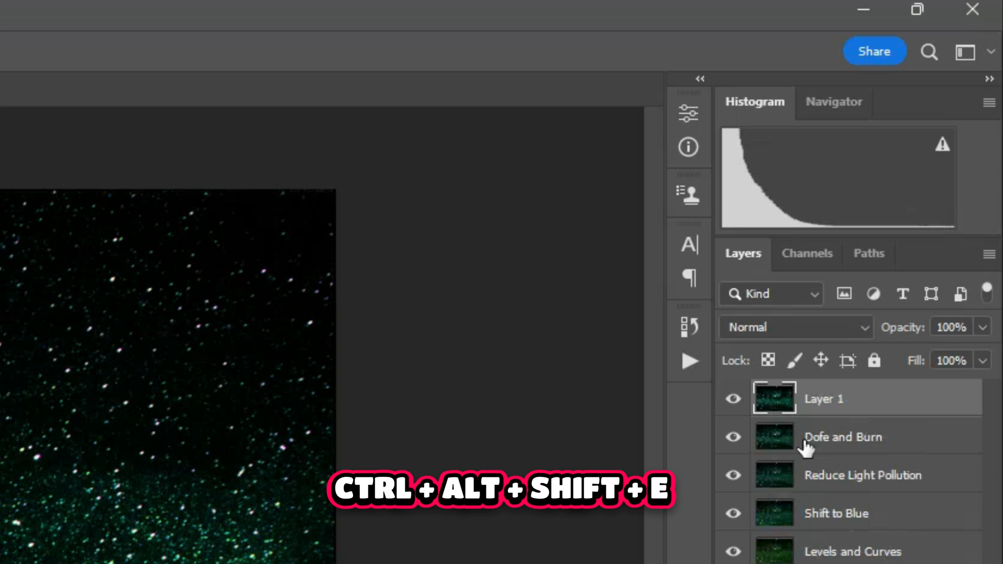
Step: Rename the newly stamped top layer as "Shift Blue"
double_click(954, 134)
text(Shift Bl)
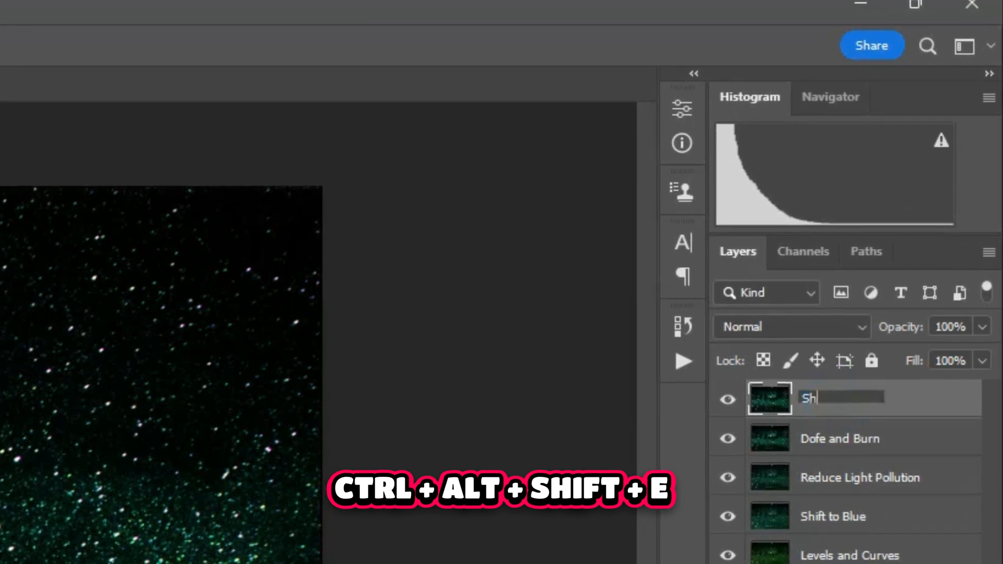
text(ue)
key(Return)
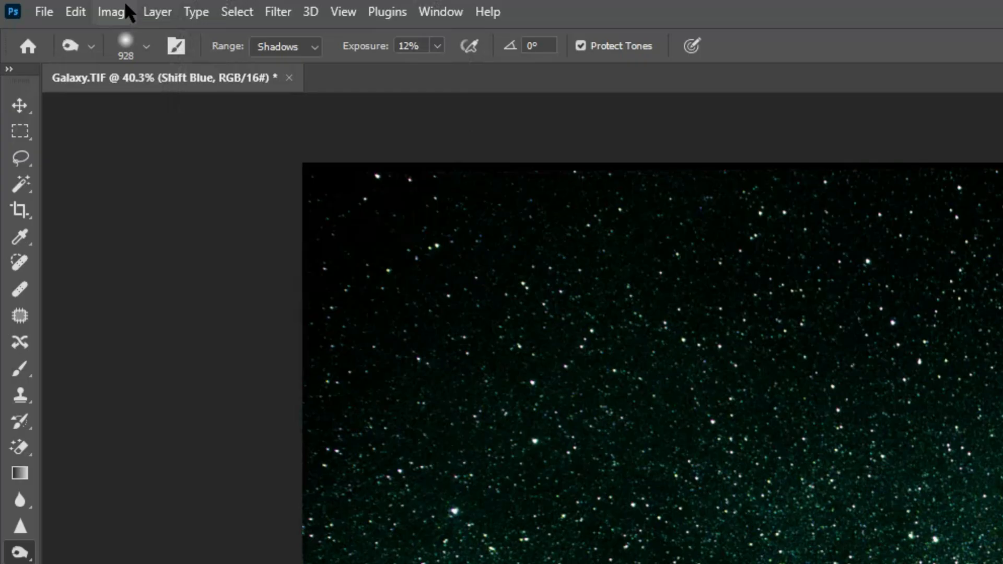
Step: Shift the midtones of the Shift Blue layer from yellow towards blue with a Color Balance adjustment
click(45, 4)
mouse_move(58, 26)
click(148, 68)
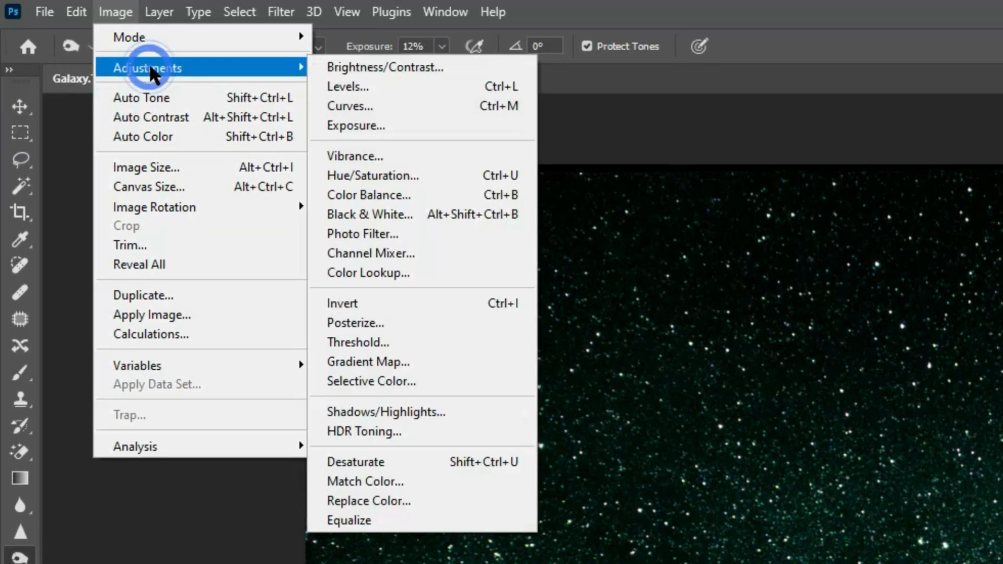
click(408, 194)
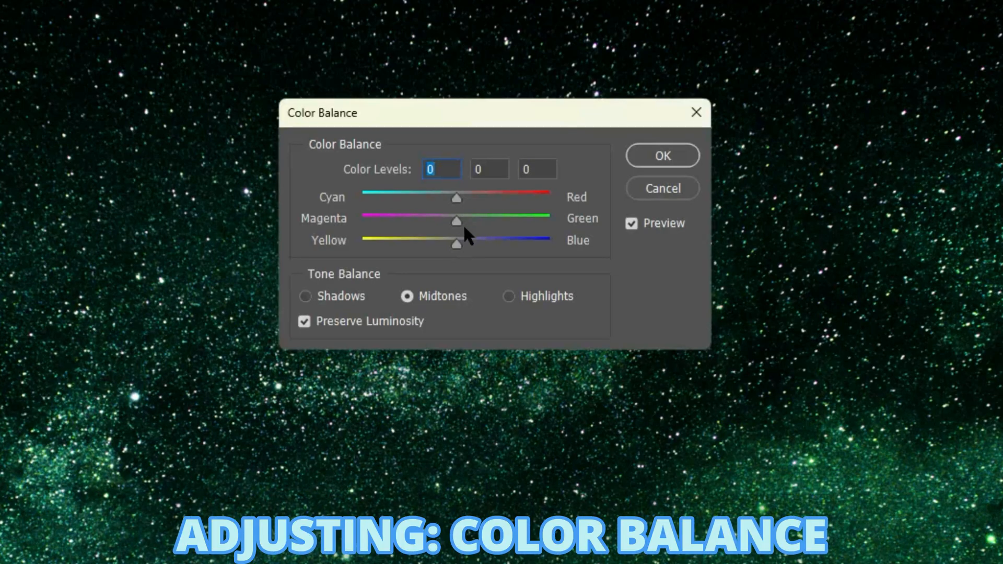
drag(451, 245, 498, 247)
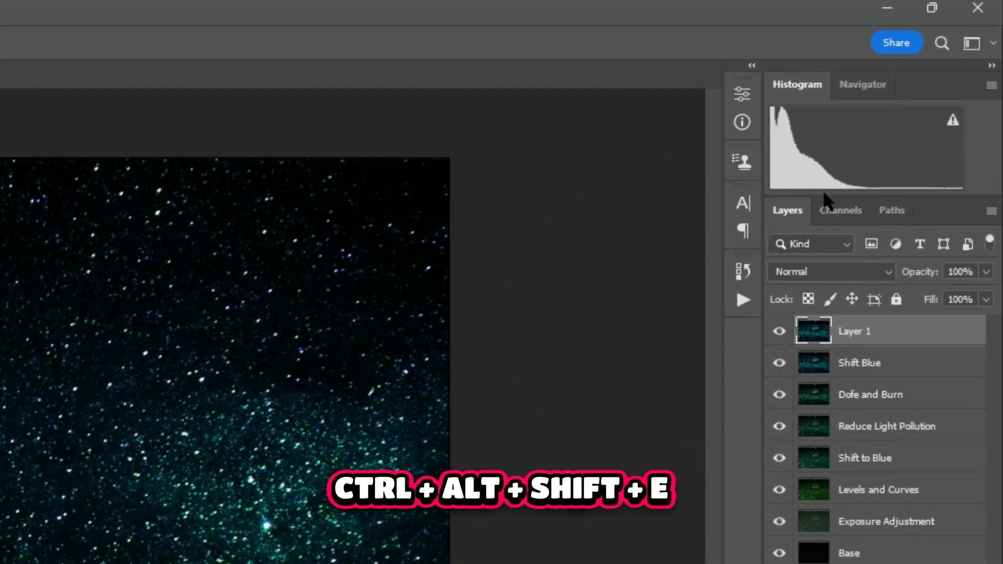
Step: Rename the newly stamped top layer as "Doge and Burn"
double_click(849, 334)
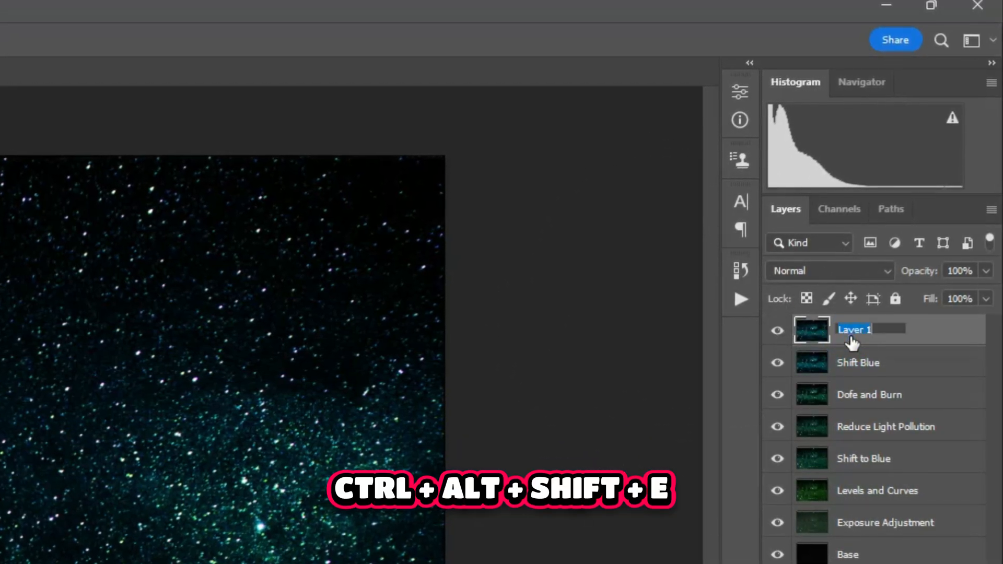
text(Done)
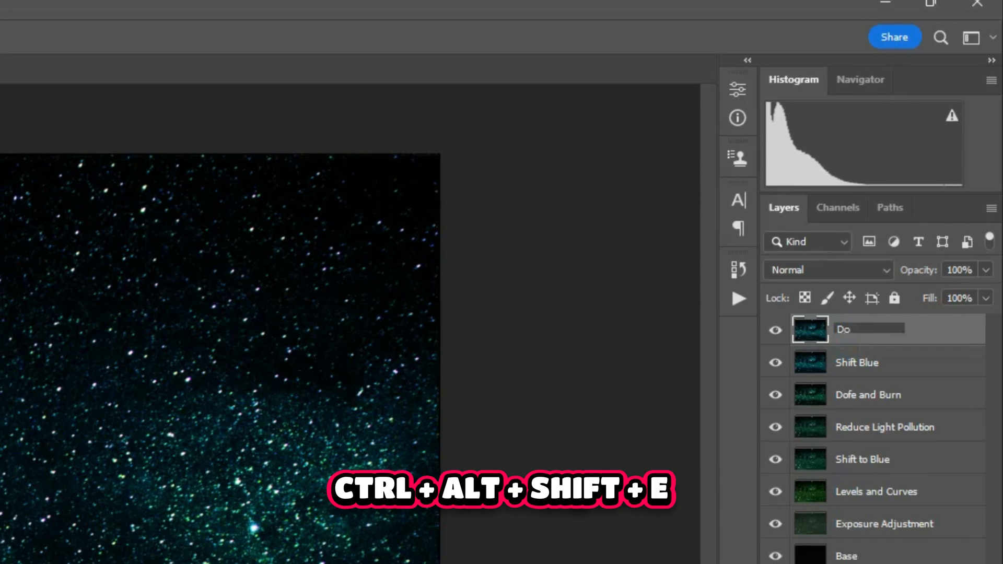
text( and Burn)
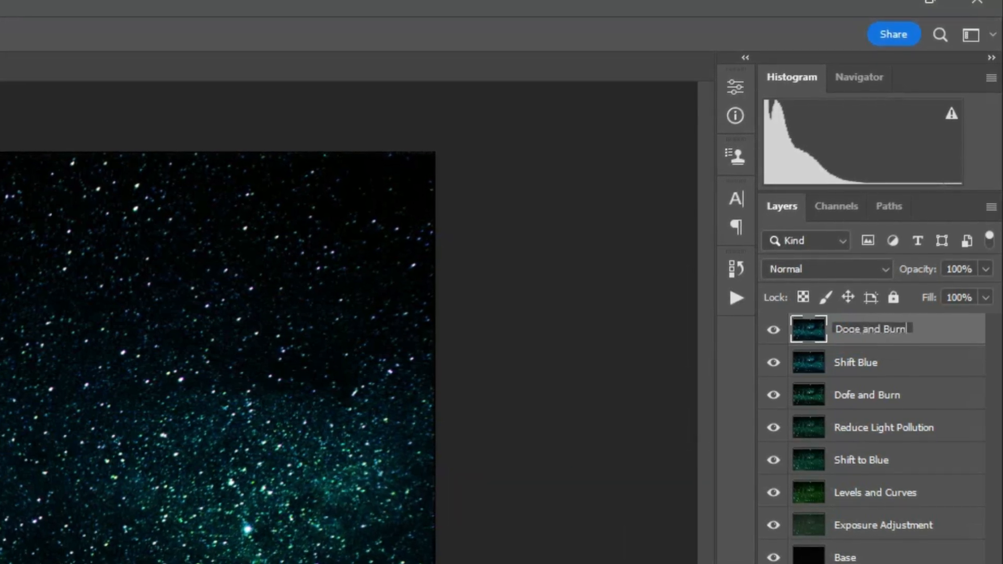
key(Return)
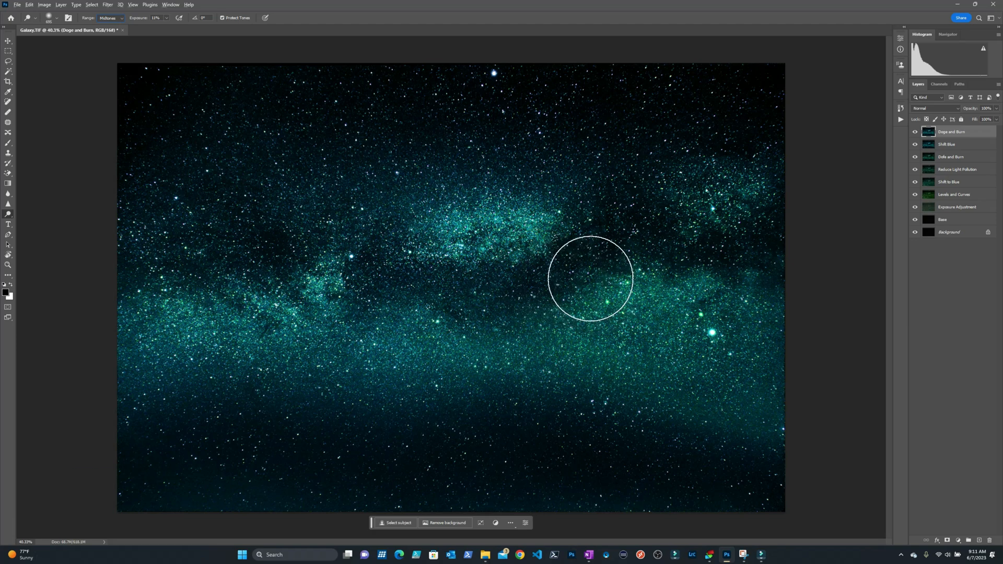
Step: Brighten the lower Milky Way band across the image's middle with the Dodge tool, using the Midtones range
drag(588, 279, 577, 280)
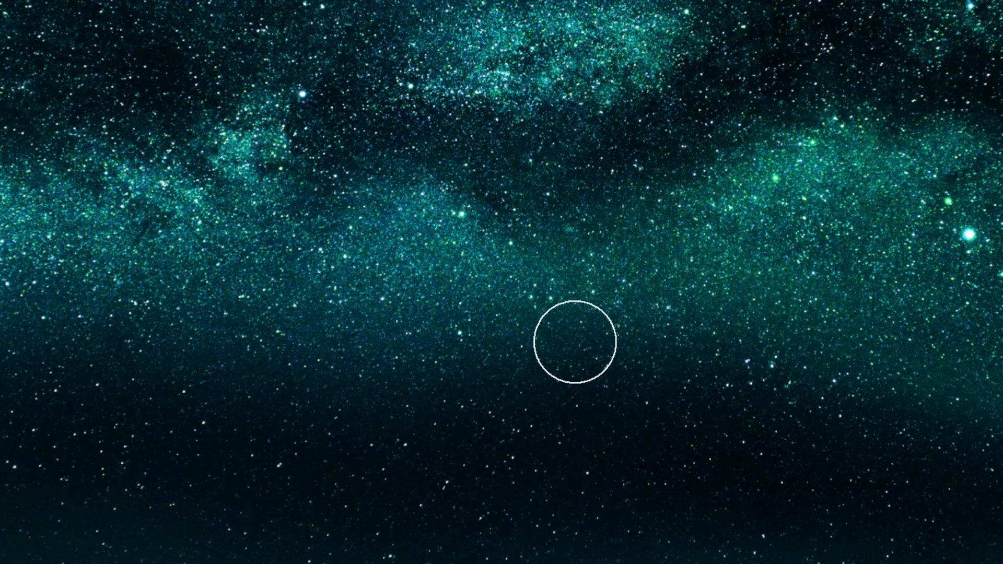
click(369, 287)
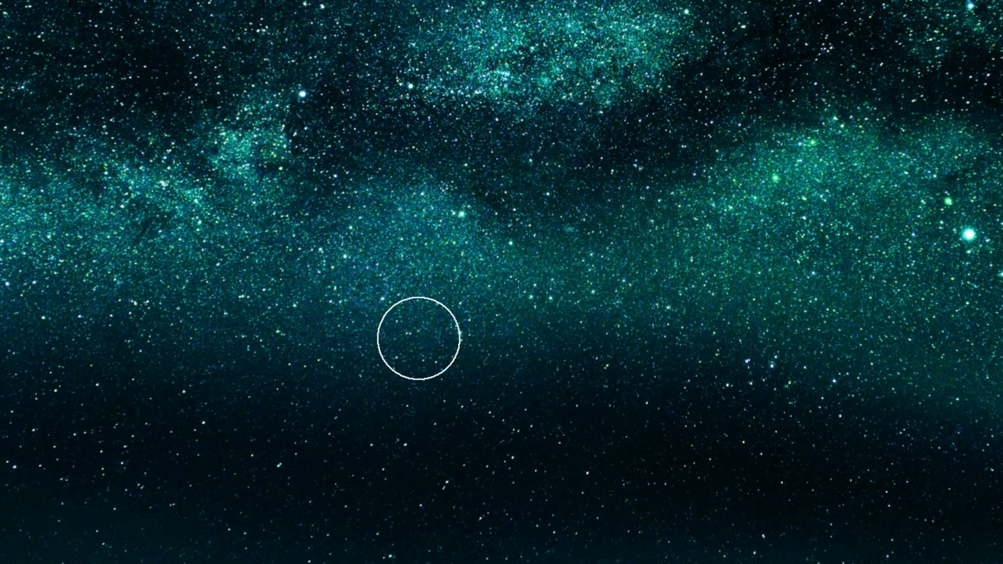
click(481, 324)
click(623, 305)
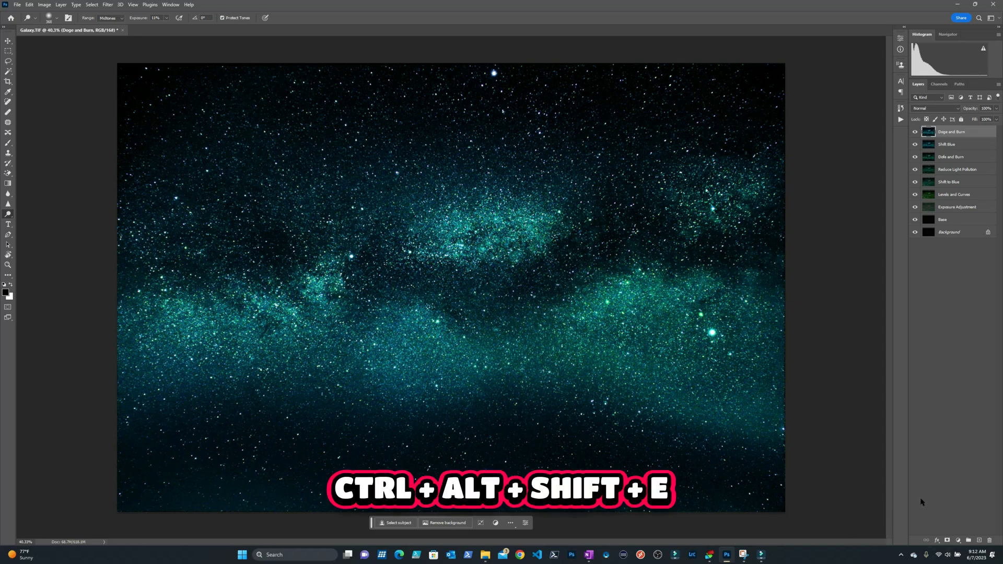
Step: Stamp all visible layers into a new layer and name it "Noise Reduction"
key(ctrl+alt+shift+e)
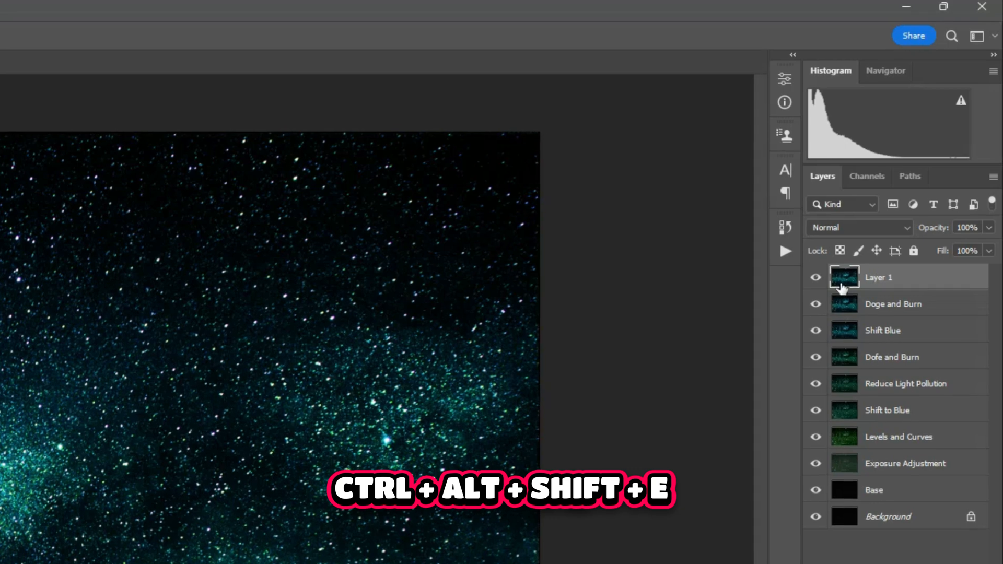
double_click(875, 279)
text(Noise Reduction)
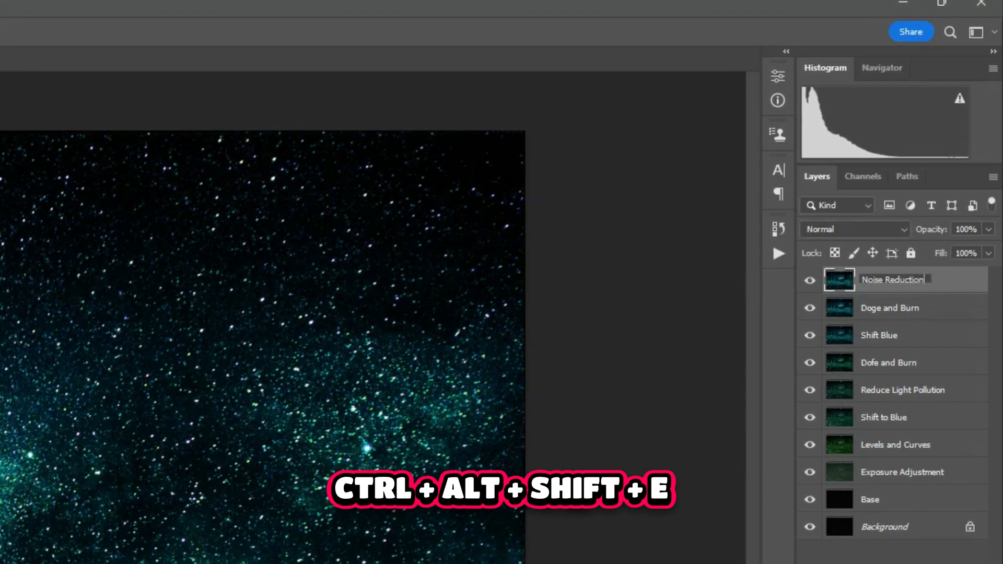
key(Return)
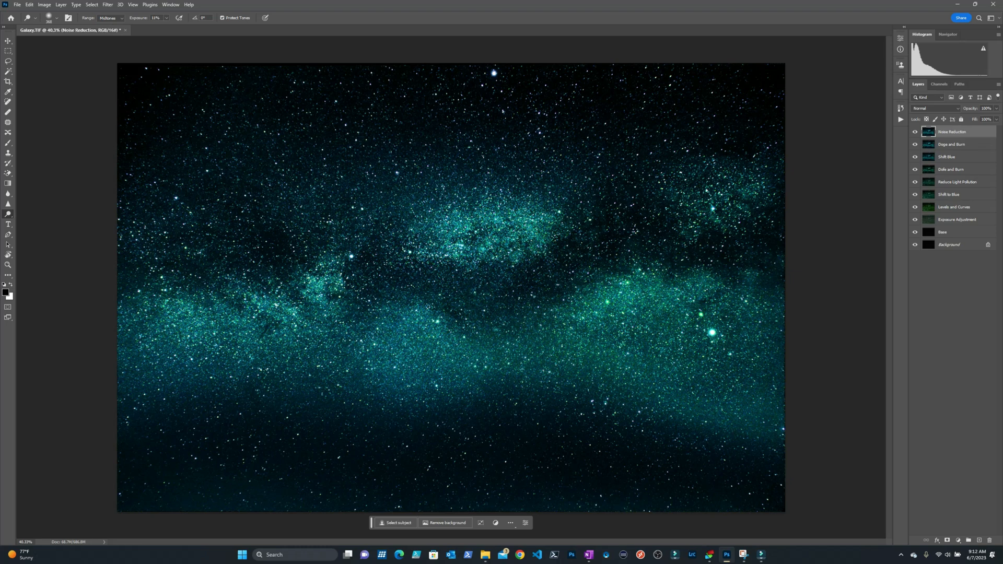
Step: Open the Camera Raw filter on the Noise Reduction layer and inspect the sky's noise at 100% zoom
key(ctrl+shift+a)
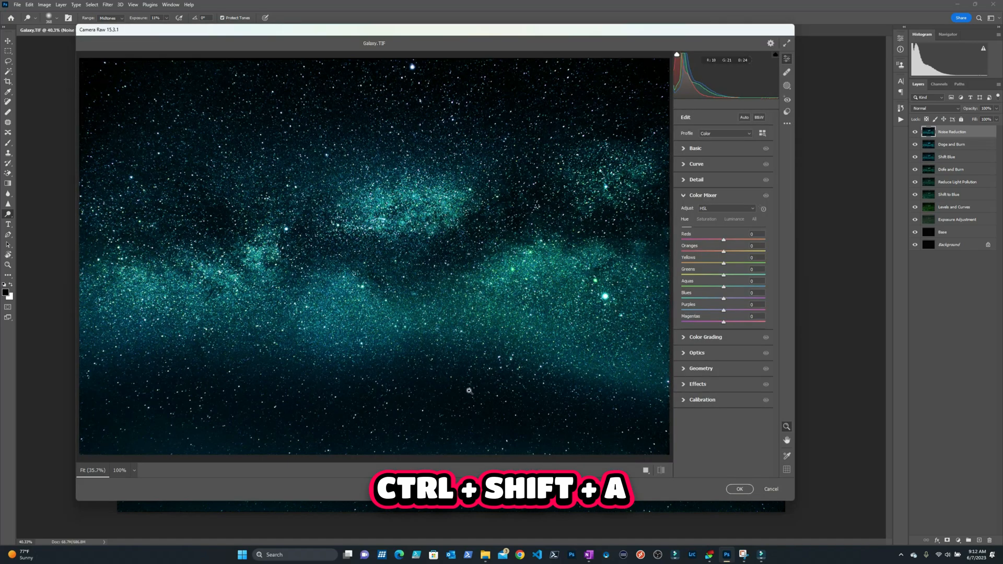
click(455, 396)
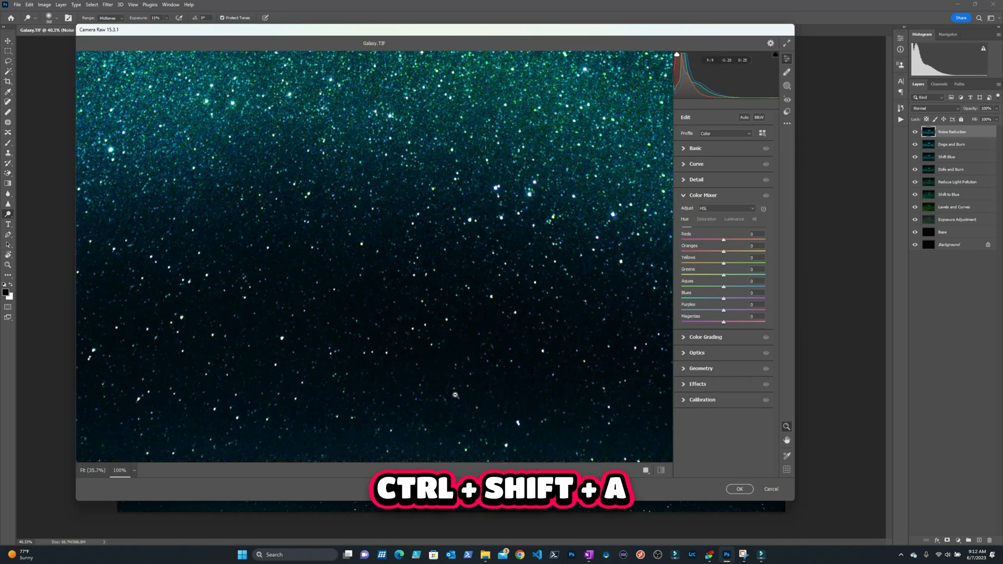
click(432, 320)
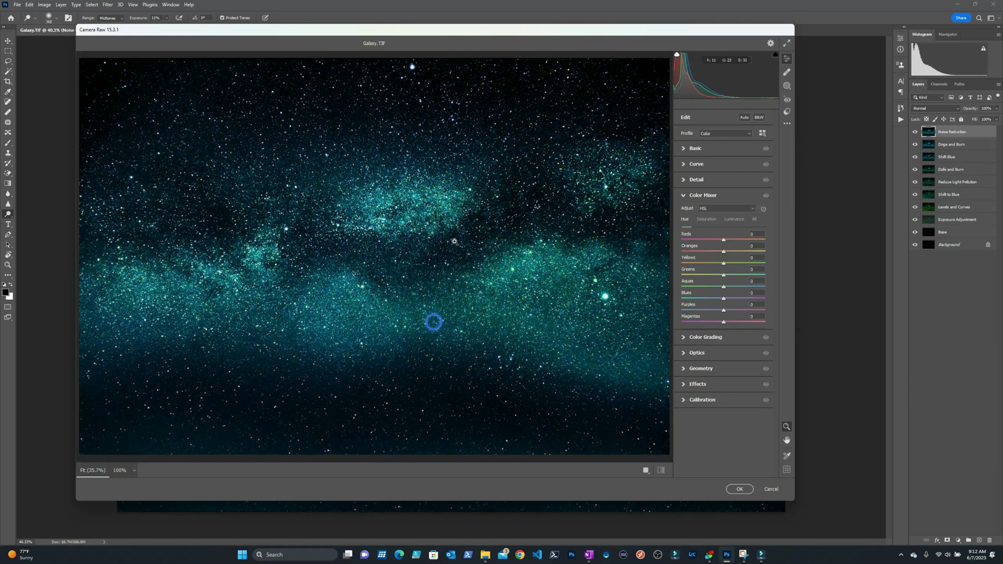
click(480, 308)
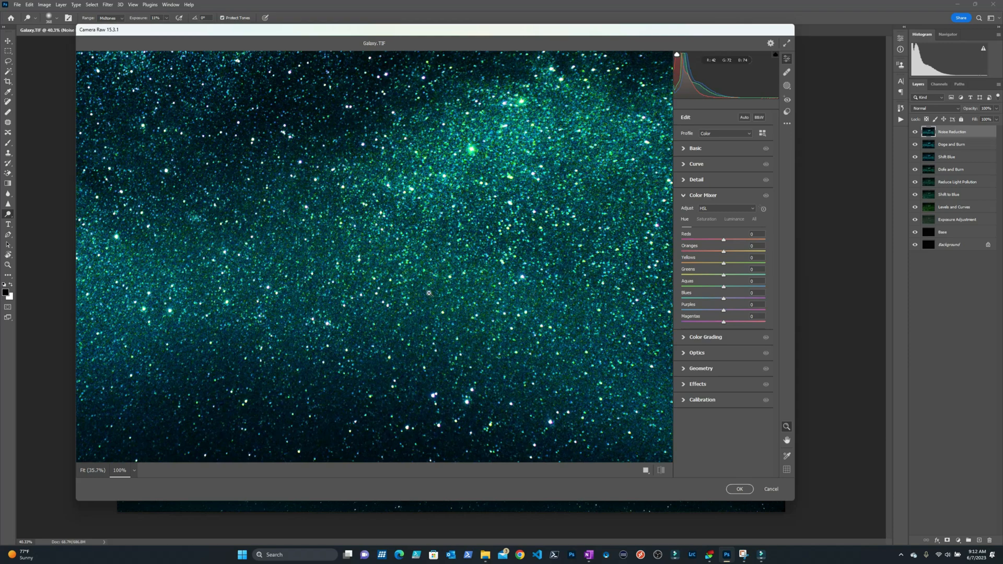
Step: Show the Detail settings with the noise and color noise options expanded, and set Noise Reduction to 37
click(685, 197)
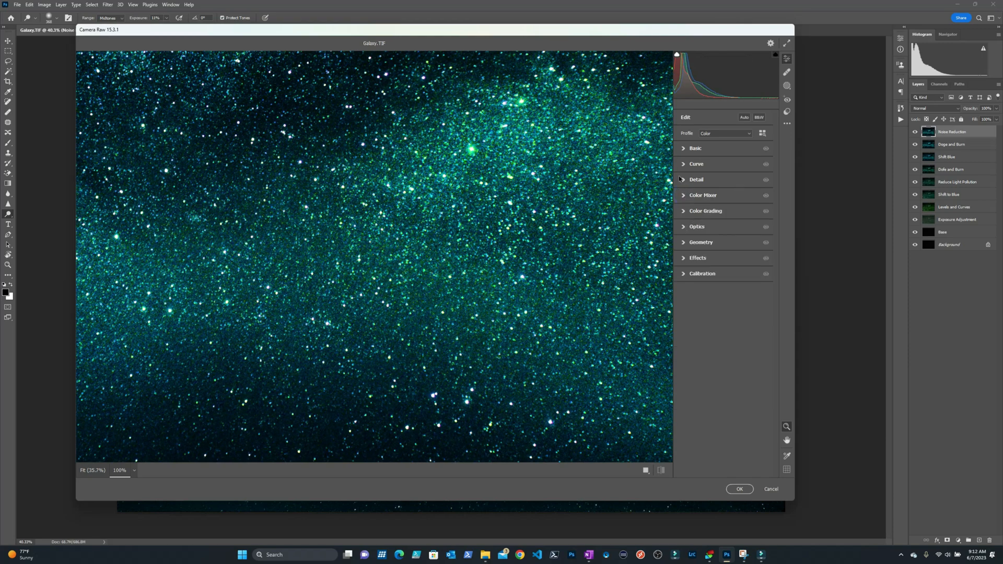
click(687, 182)
click(682, 179)
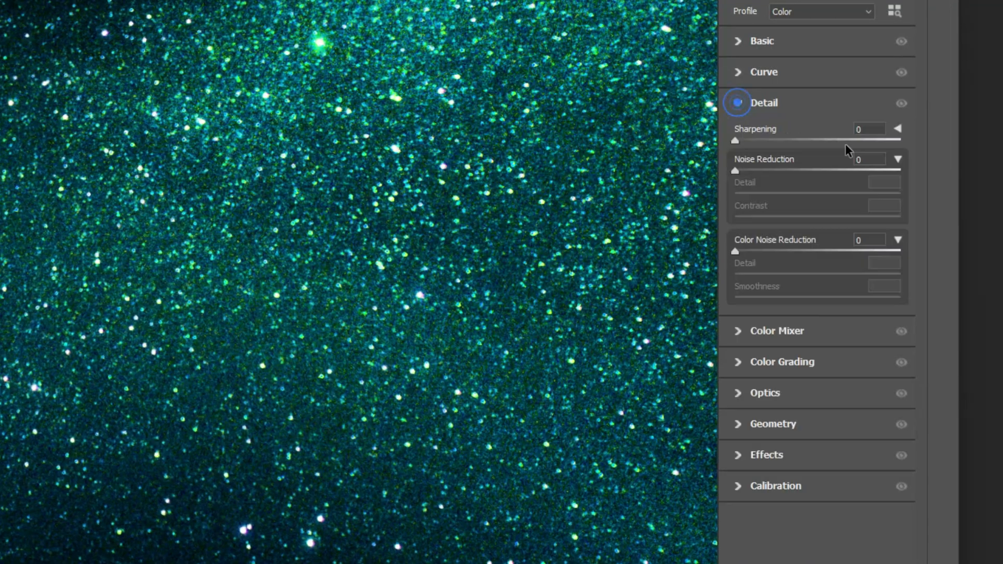
click(897, 159)
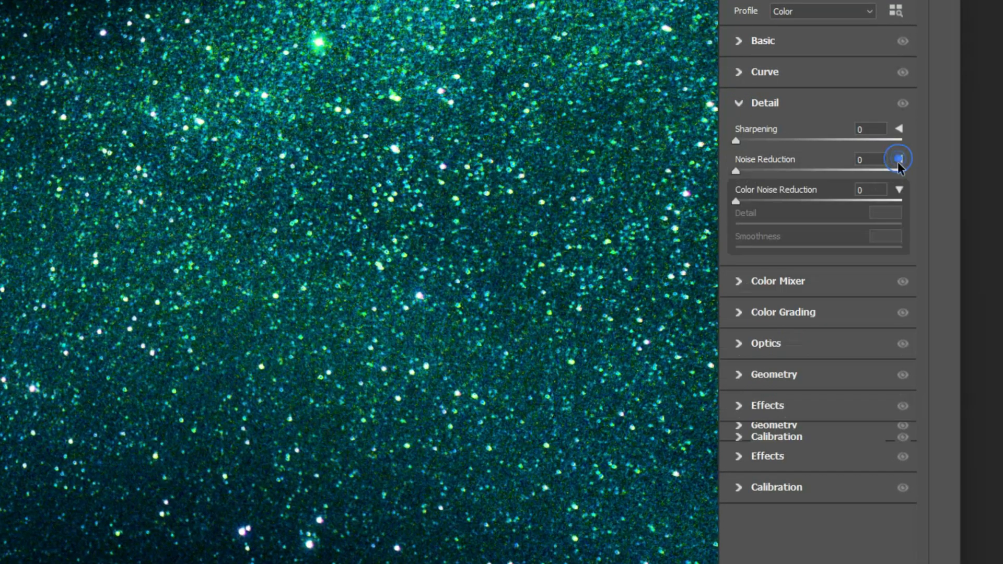
click(900, 191)
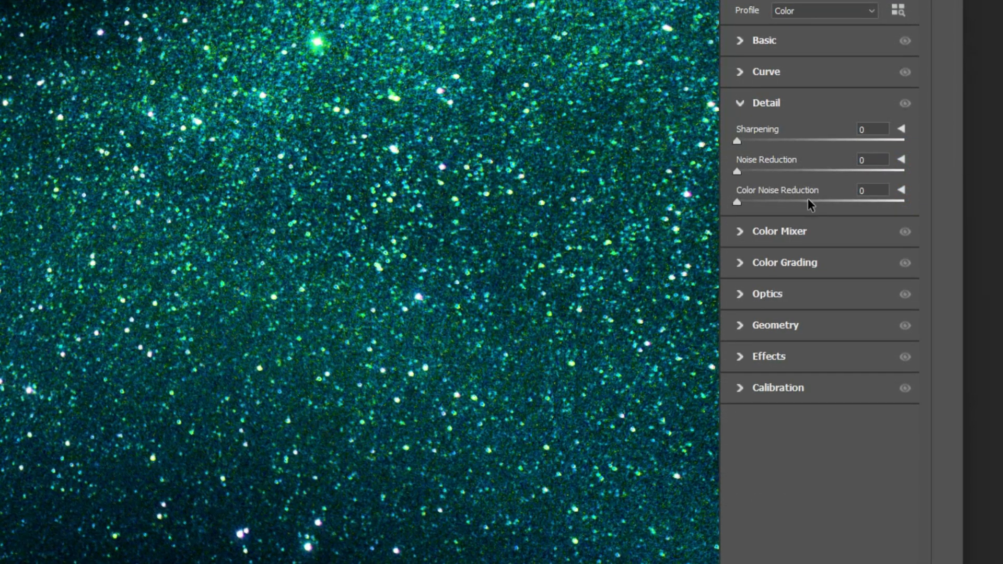
click(902, 162)
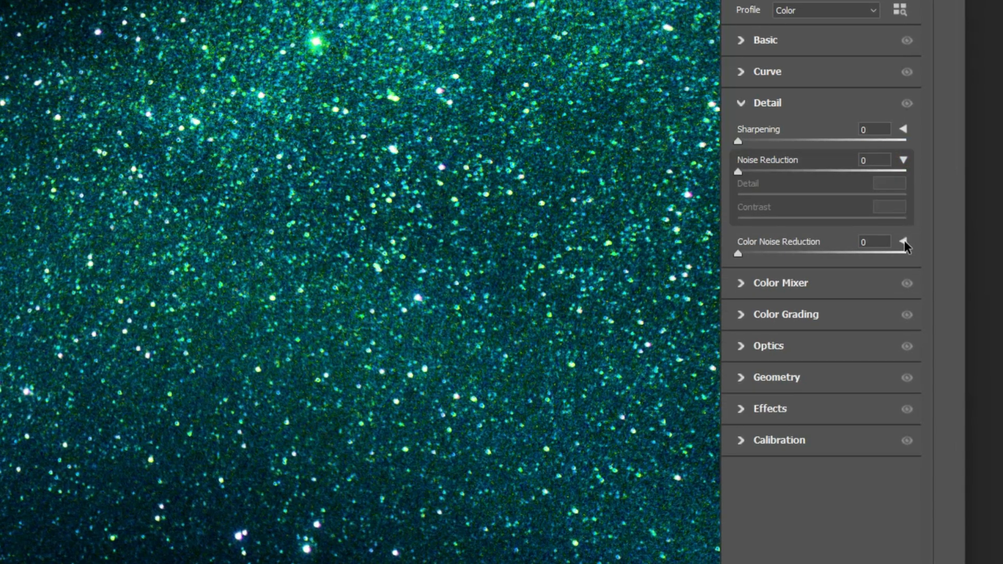
click(903, 242)
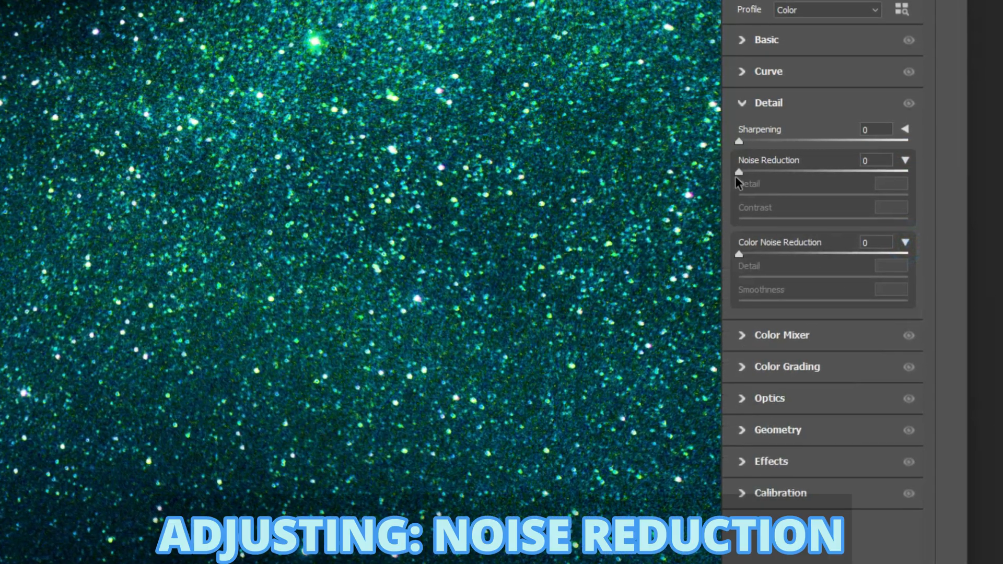
drag(738, 174, 803, 172)
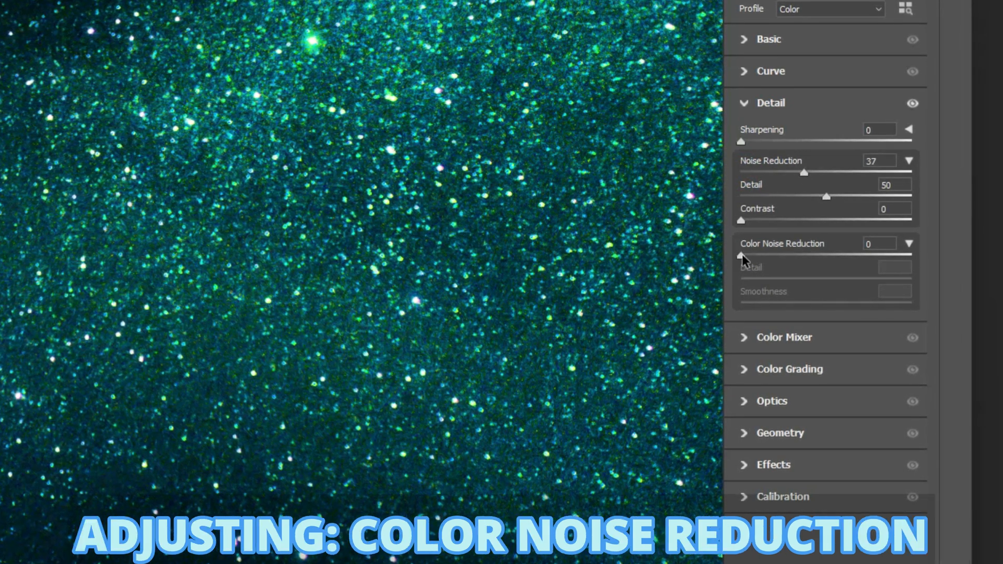
Step: Set Color Noise Reduction to 55 with Smoothness 79, raise Noise Reduction further, and apply the Camera Raw filter
drag(741, 256, 776, 257)
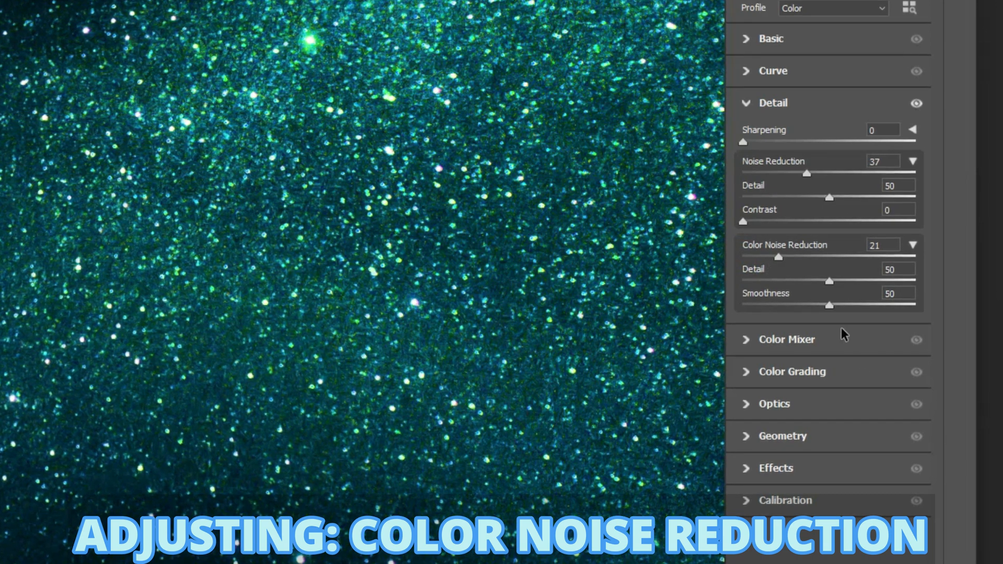
drag(828, 304, 881, 308)
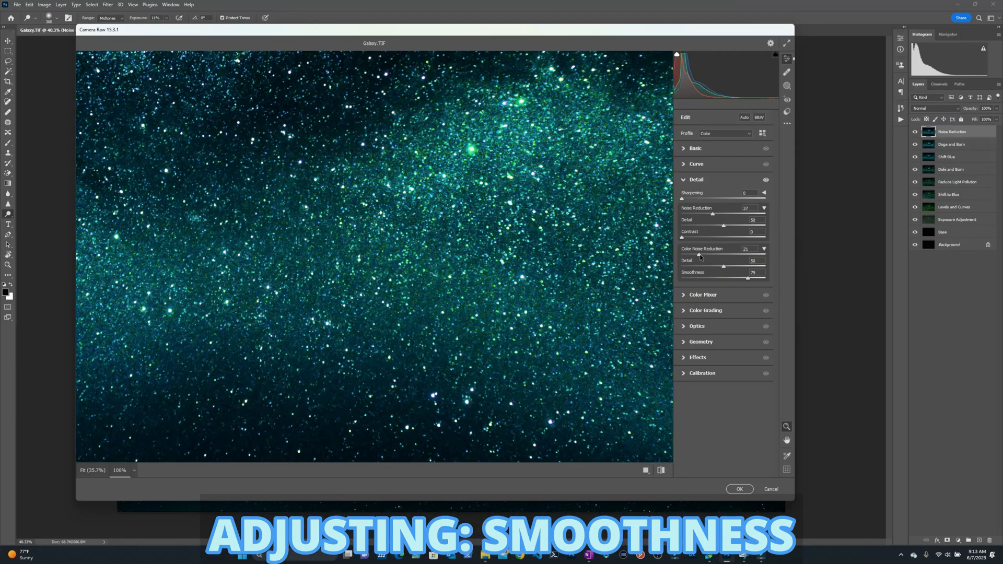
drag(700, 256, 729, 258)
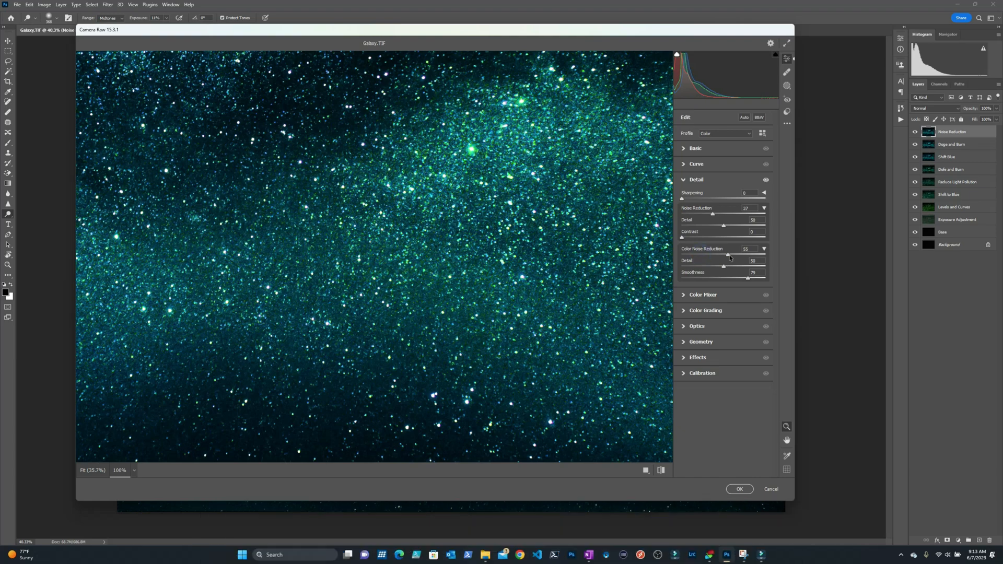
drag(715, 216, 726, 215)
click(739, 489)
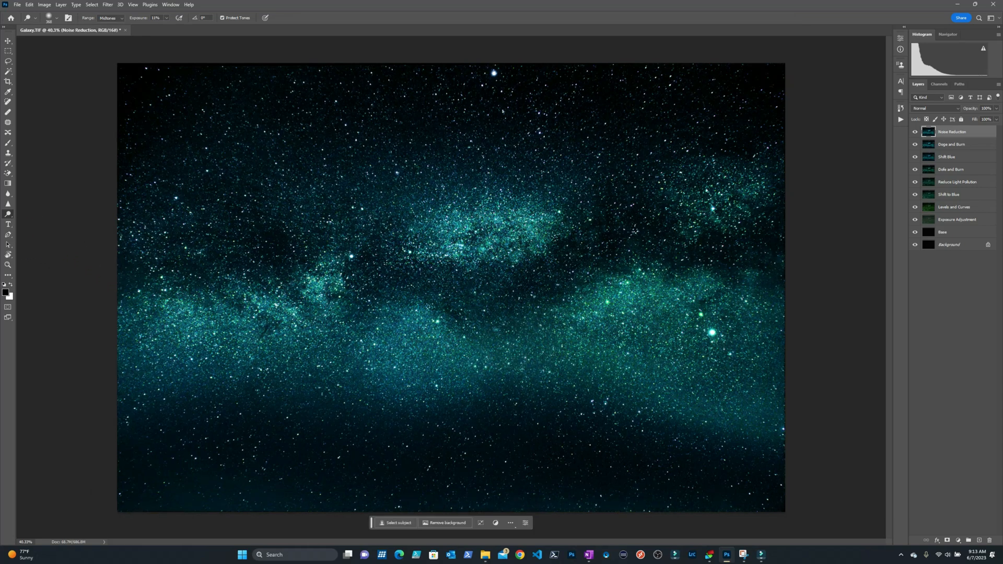
Step: Compare the sky up close with the Noise Reduction layer hidden and shown, ending with the whole image in view
click(8, 265)
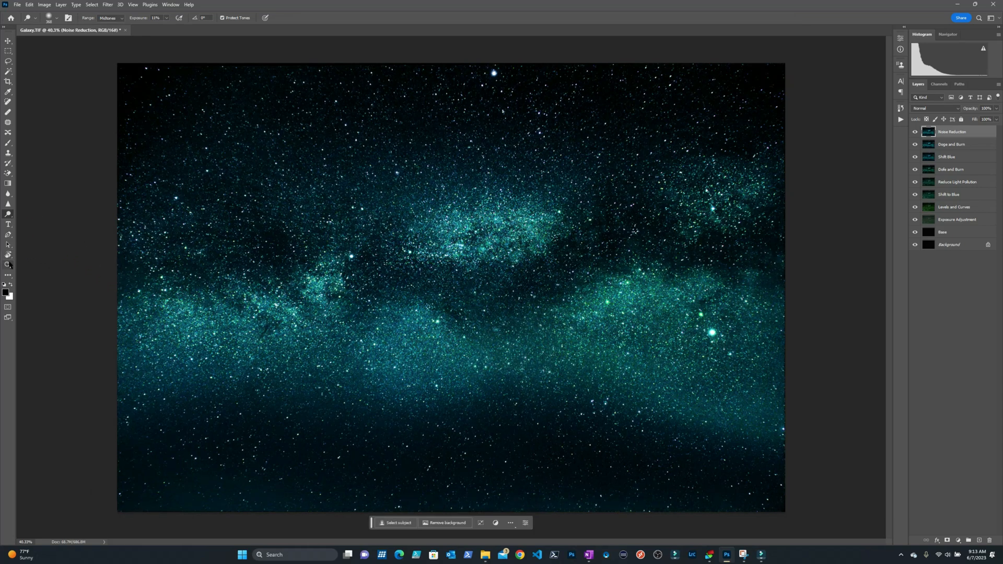
click(612, 344)
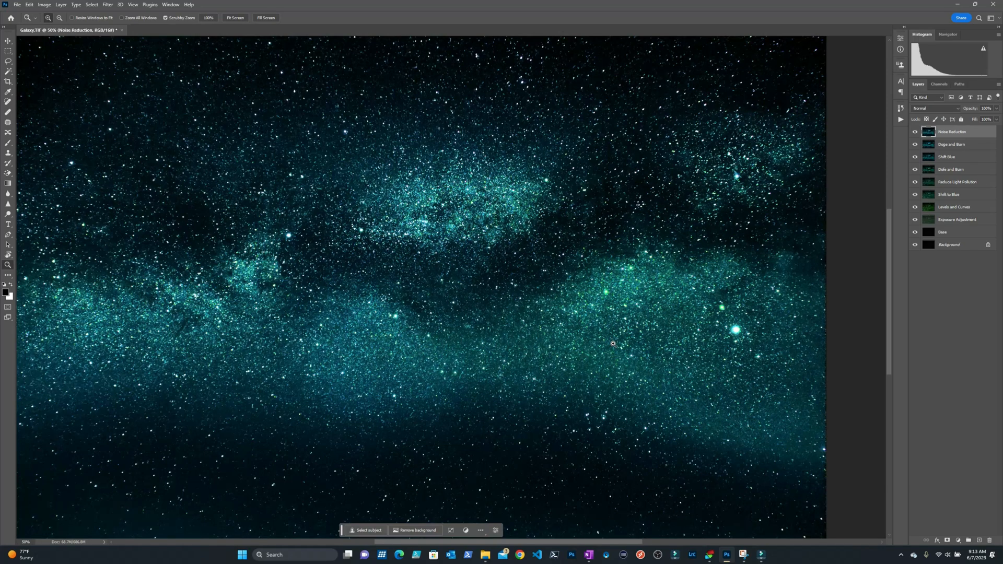
click(613, 343)
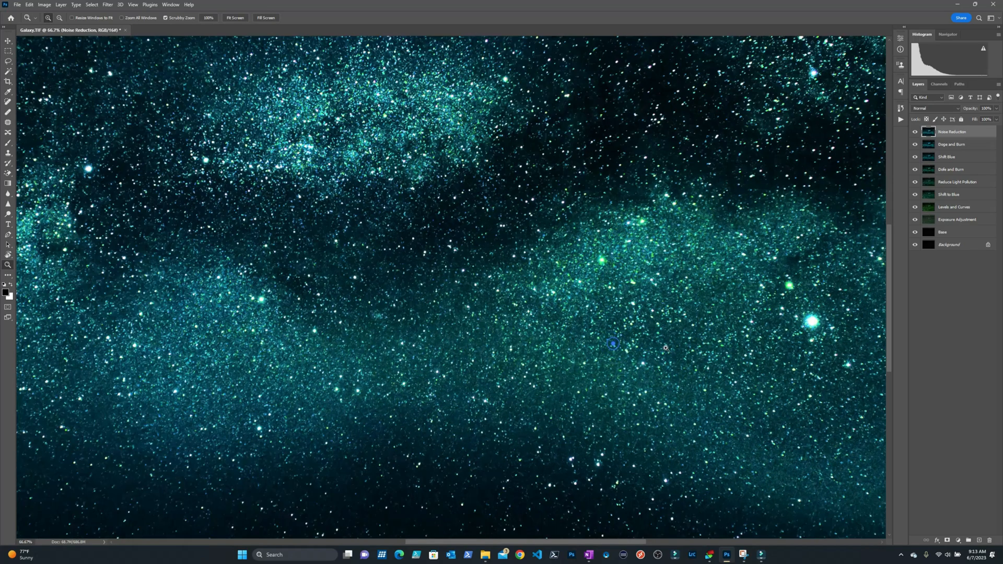
click(666, 348)
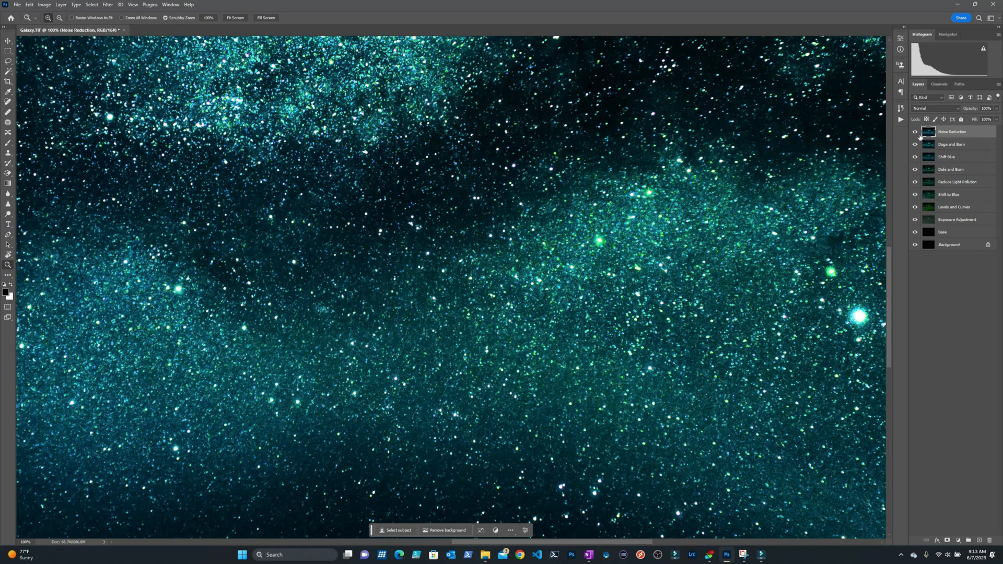
click(915, 132)
click(915, 132)
click(915, 132)
click(915, 132)
scroll(318, 301, down, 1)
scroll(319, 300, down, 1)
click(338, 298)
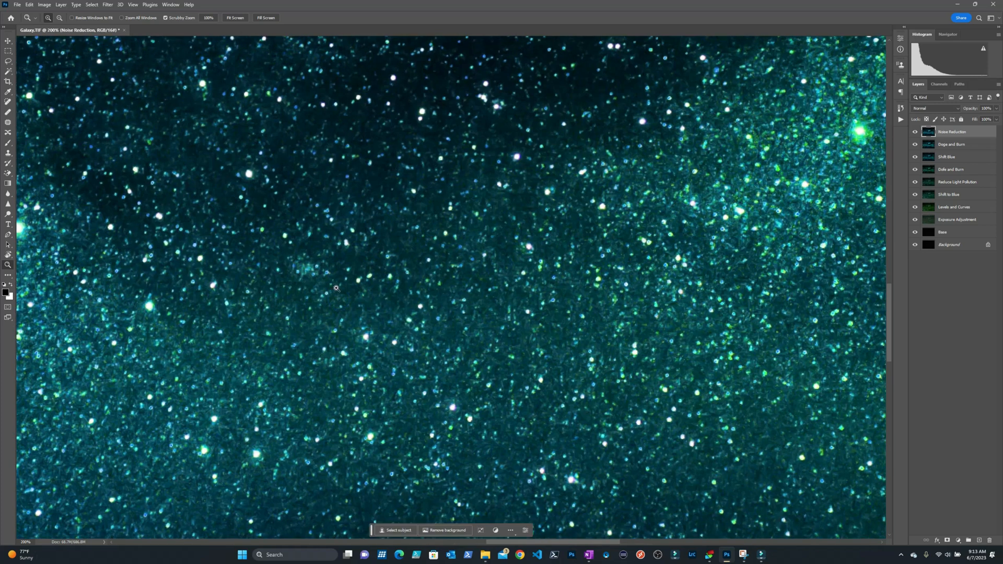
scroll(466, 291, down, 10)
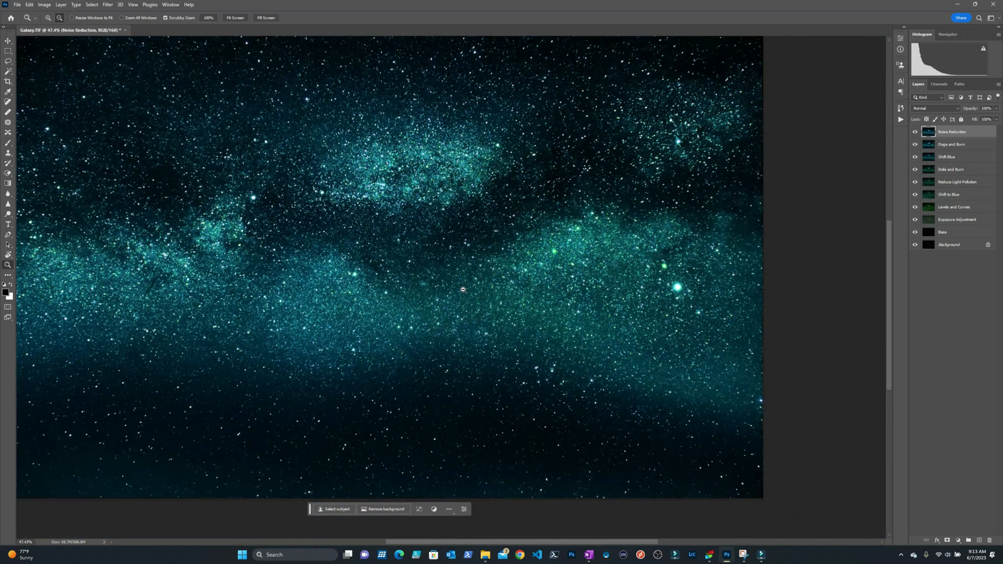
key(ctrl+0)
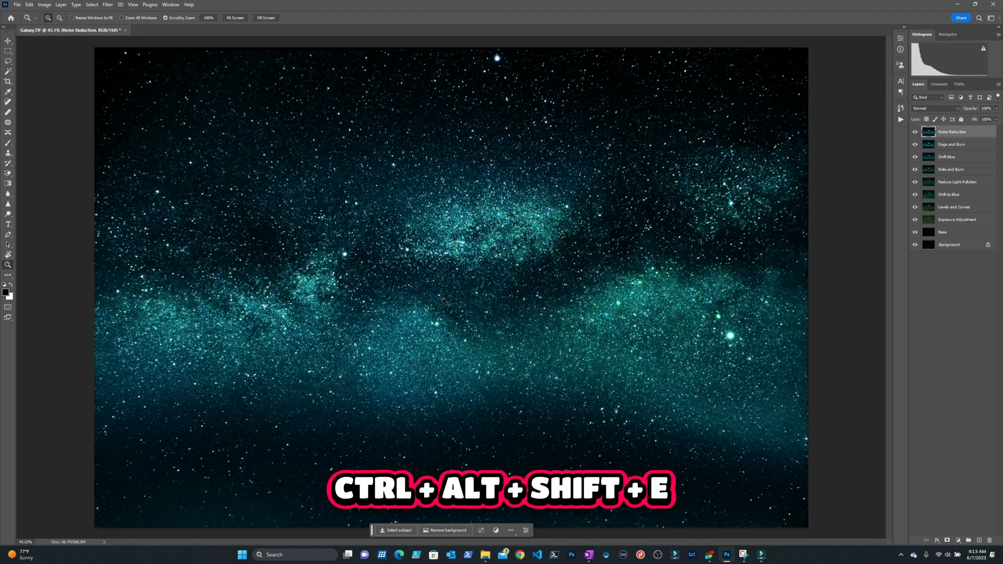
Step: Stamp all visible layers into a new top layer and name it "Orton"
key(ctrl+alt+shift+e)
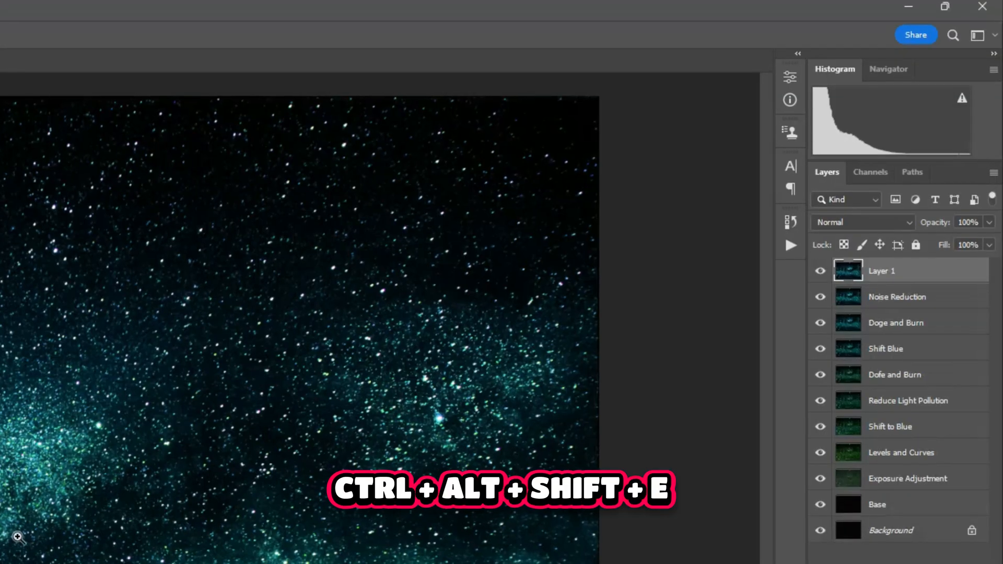
double_click(881, 270)
text(Orton)
key(Return)
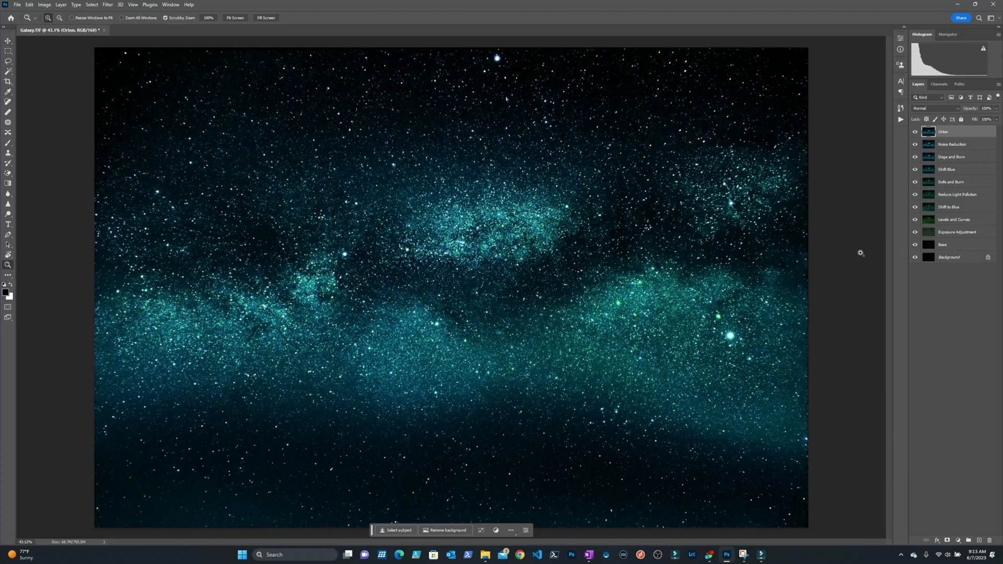
Step: Apply a Gaussian Blur with a radius of 11.0 pixels to the Orton layer
click(108, 5)
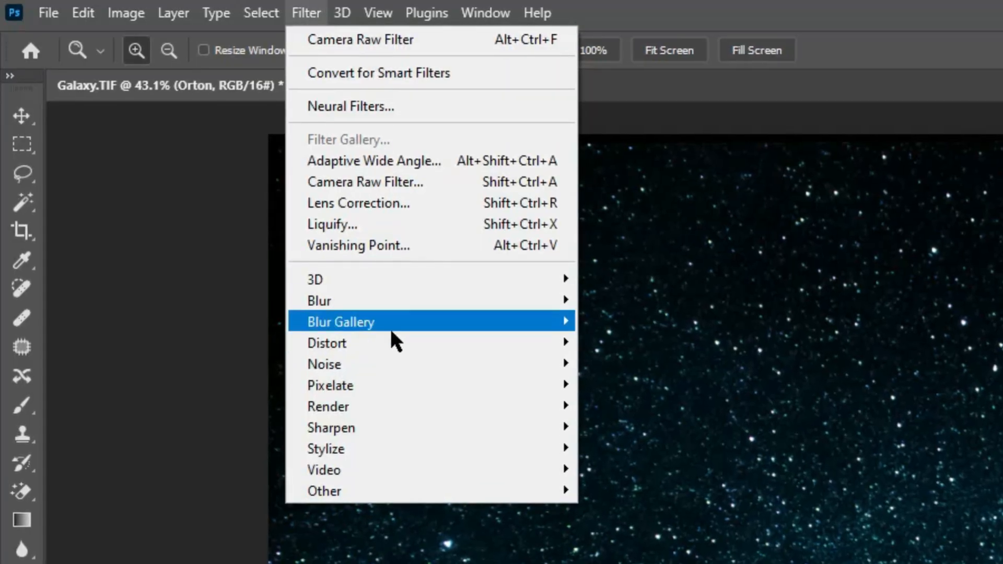
mouse_move(396, 307)
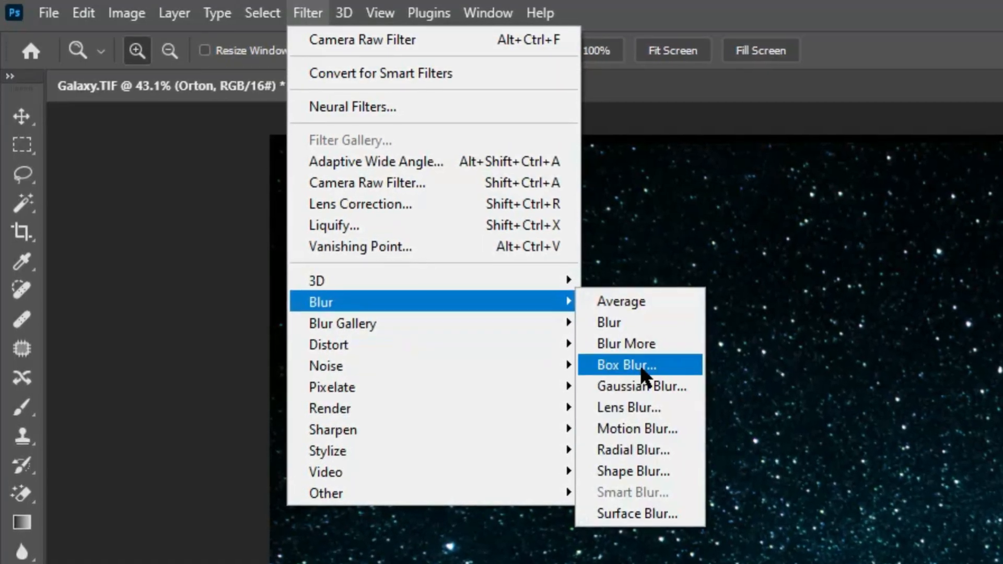
click(652, 387)
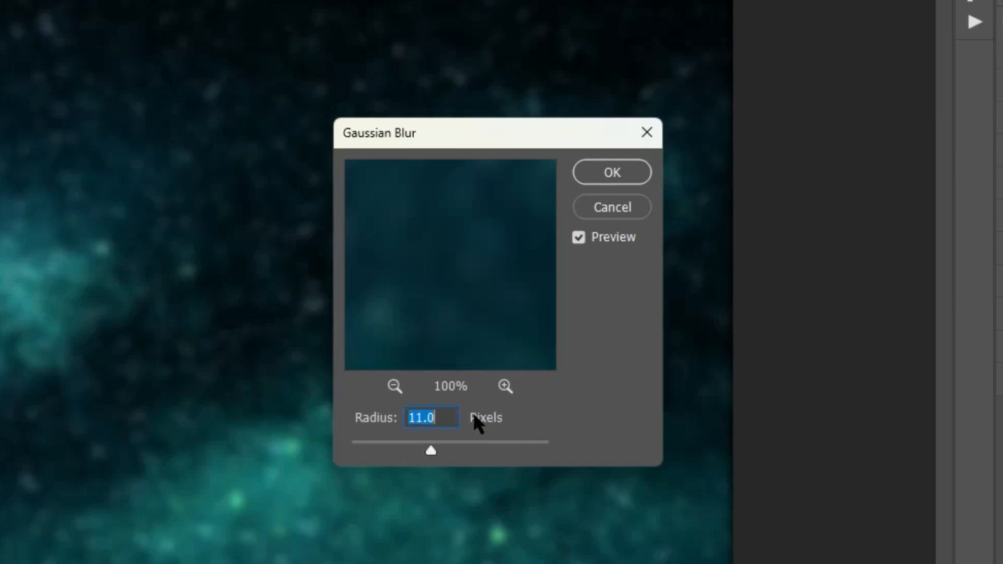
click(628, 167)
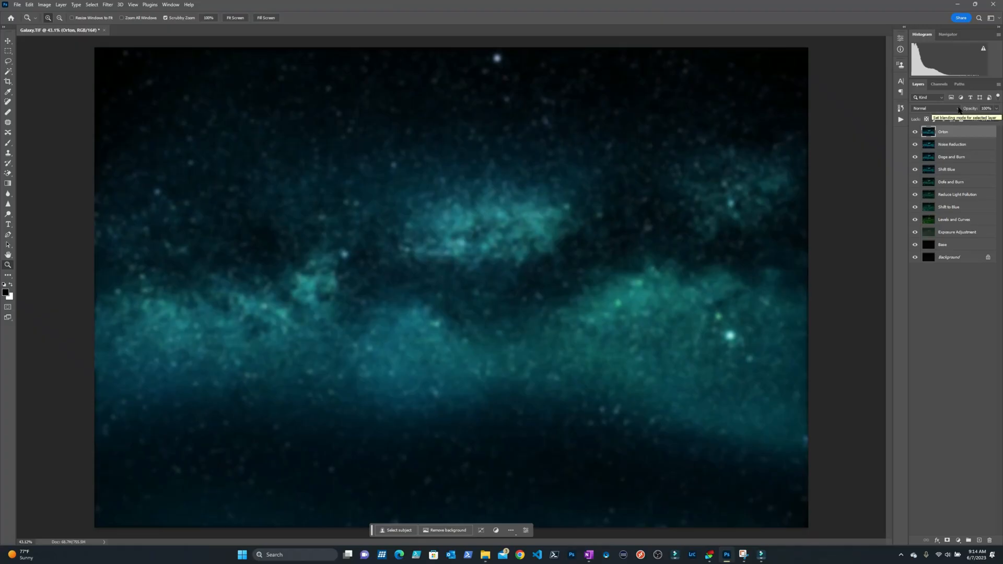
Step: Set the Orton layer's blend mode to Screen and its opacity to 53%
click(958, 109)
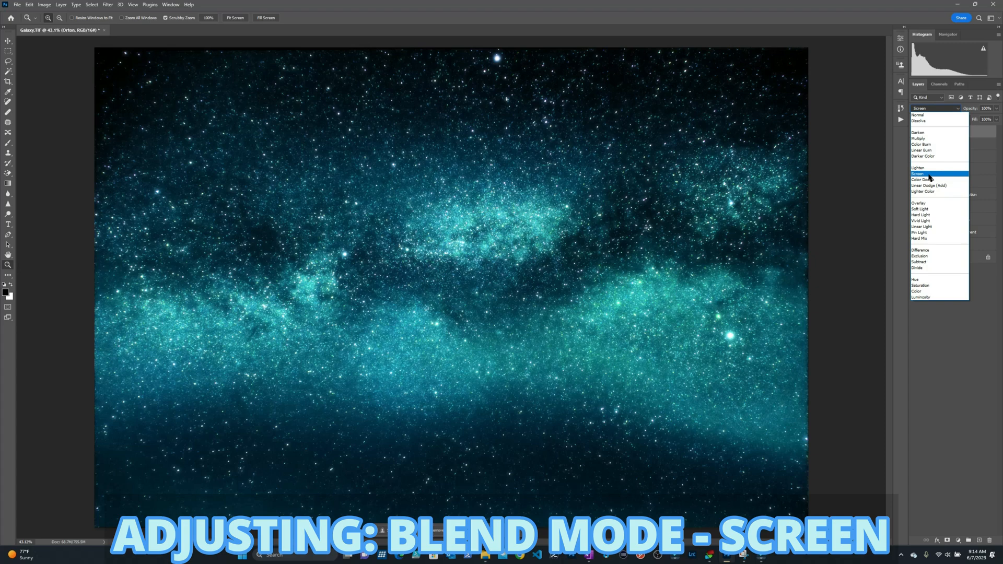
click(929, 174)
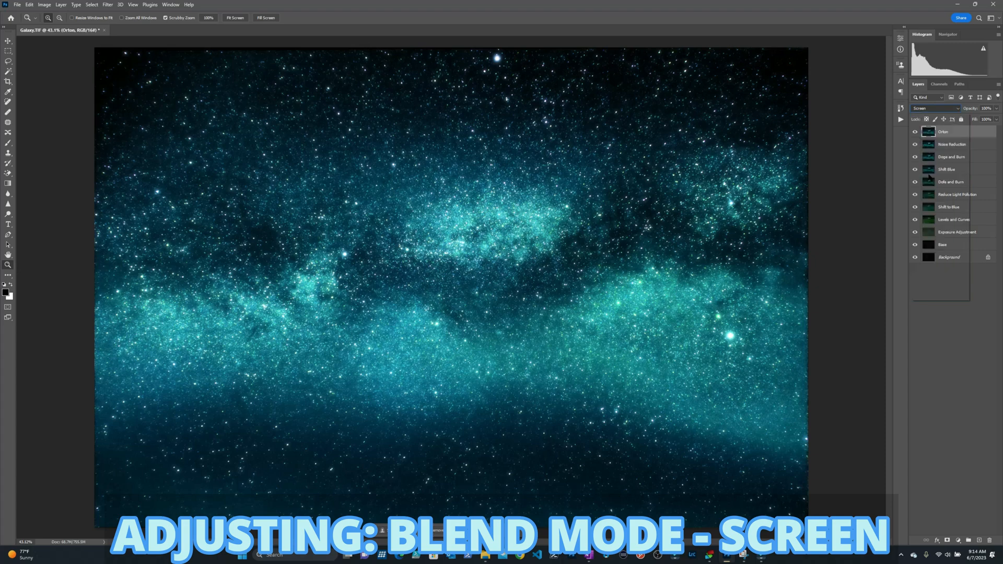
click(996, 109)
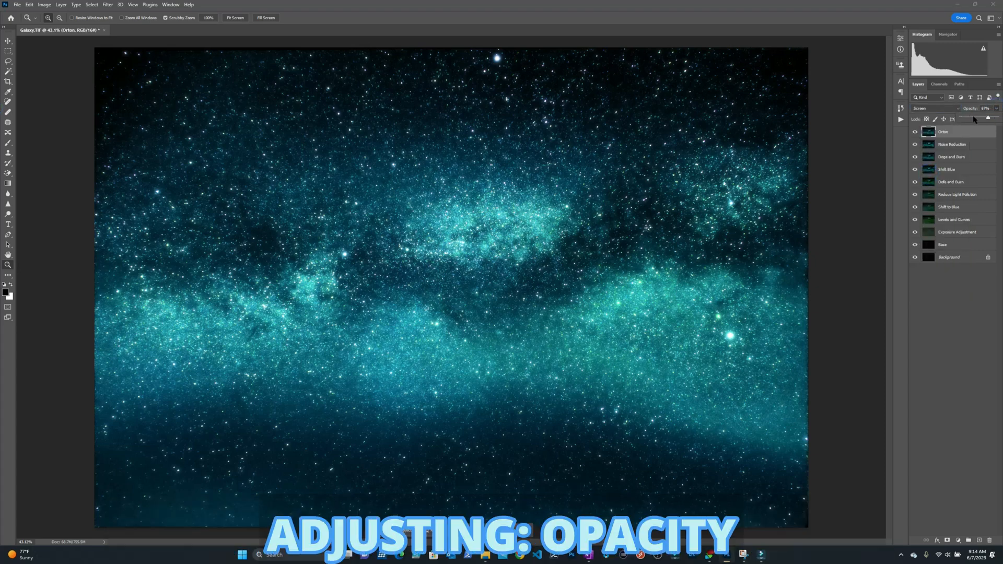
drag(974, 119, 951, 119)
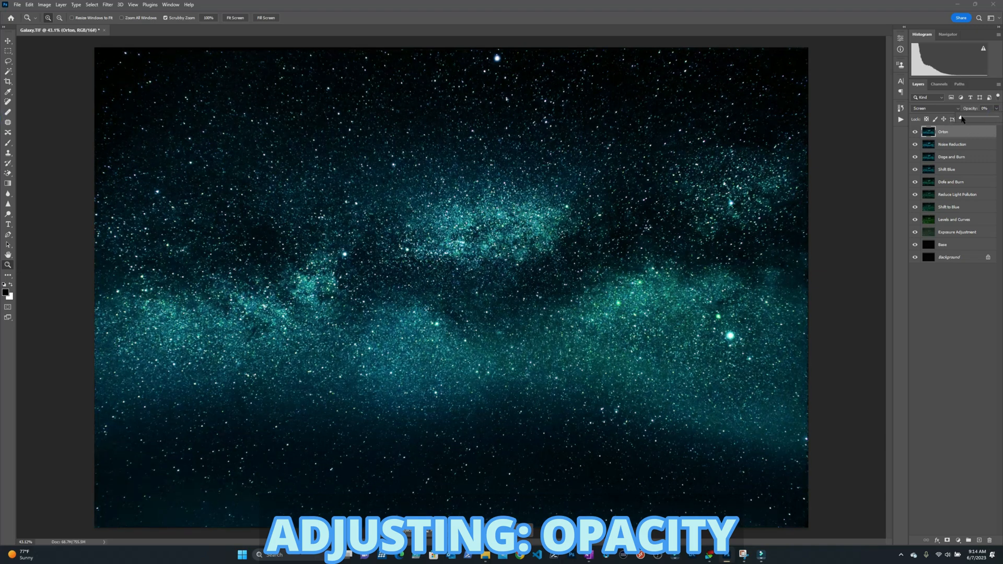
drag(962, 120, 996, 117)
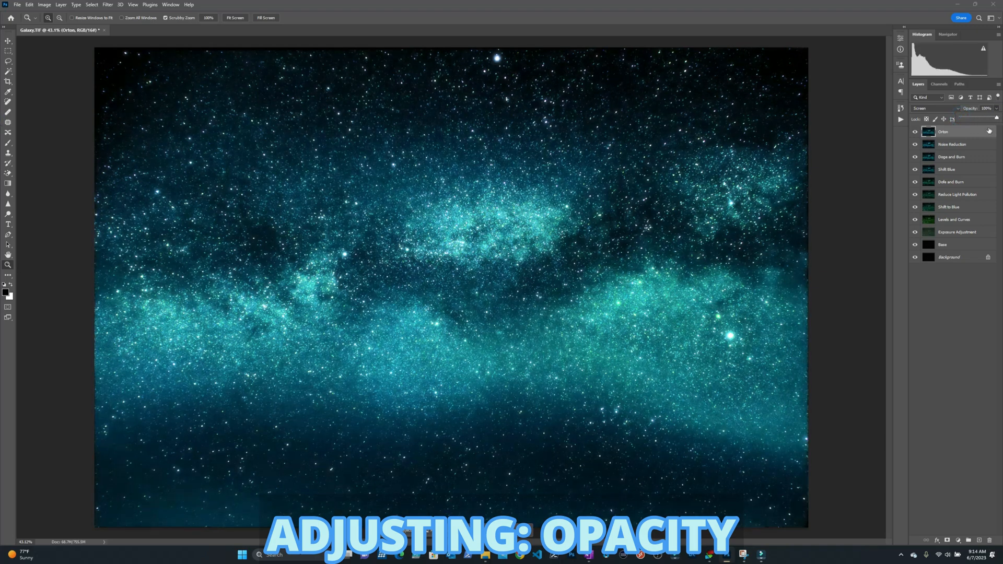
drag(997, 119, 966, 120)
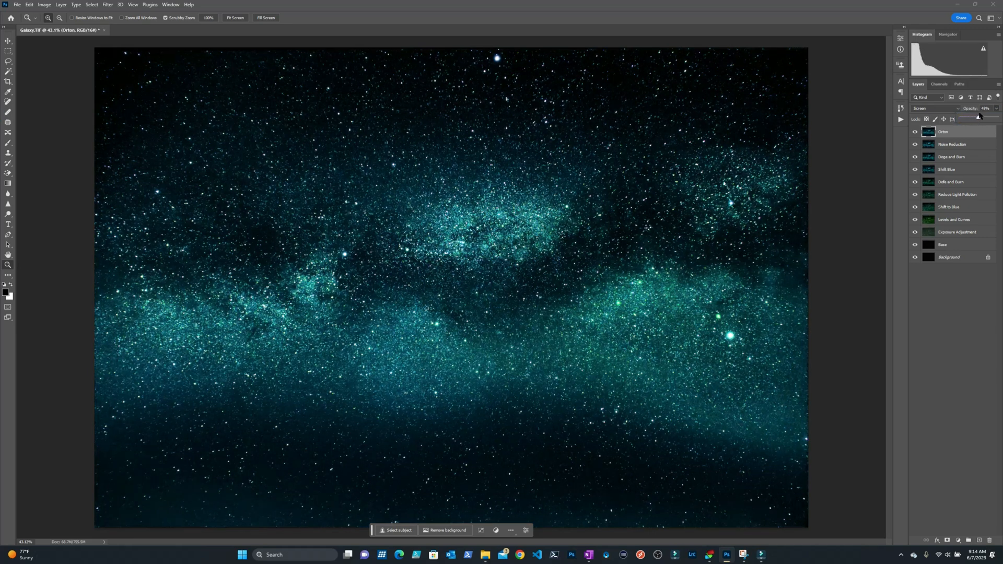
drag(984, 114, 987, 112)
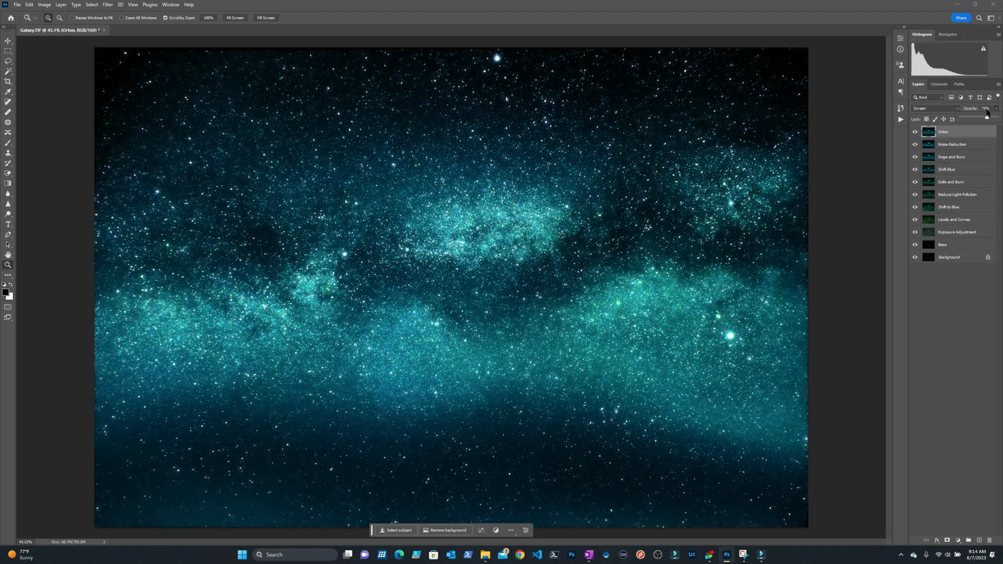
mouse_move(979, 116)
mouse_down()
mouse_move(968, 122)
mouse_move(975, 118)
mouse_up()
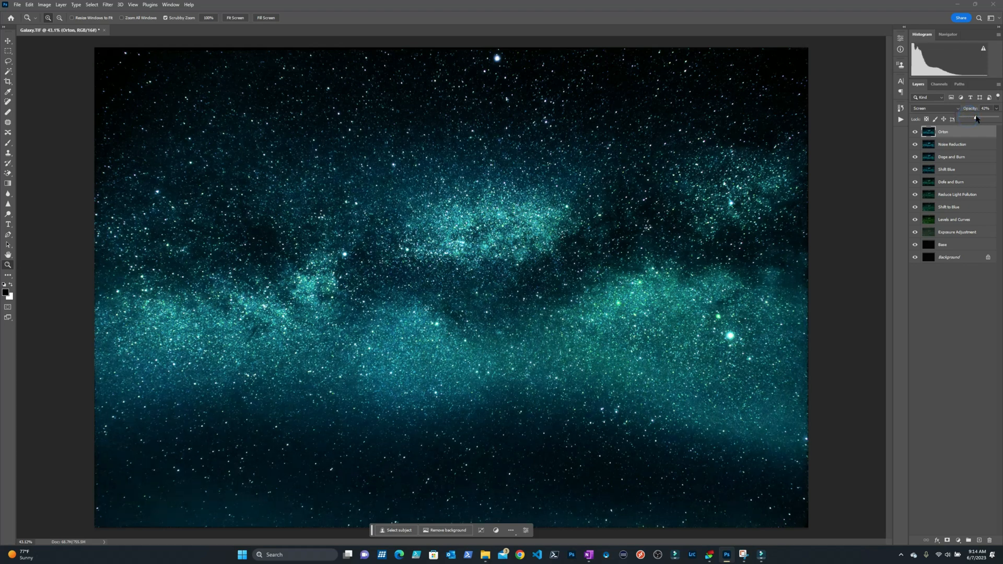
drag(976, 118, 979, 118)
Step: Examine the image's right edge for stacking artifacts at up to 400% zoom, then fit the image to the screen
click(11, 266)
click(808, 380)
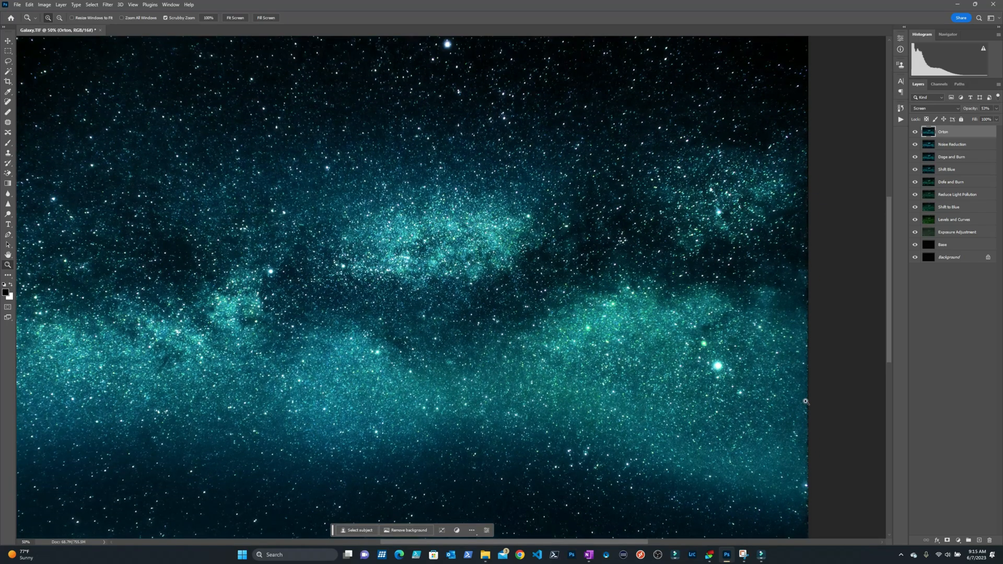
click(808, 401)
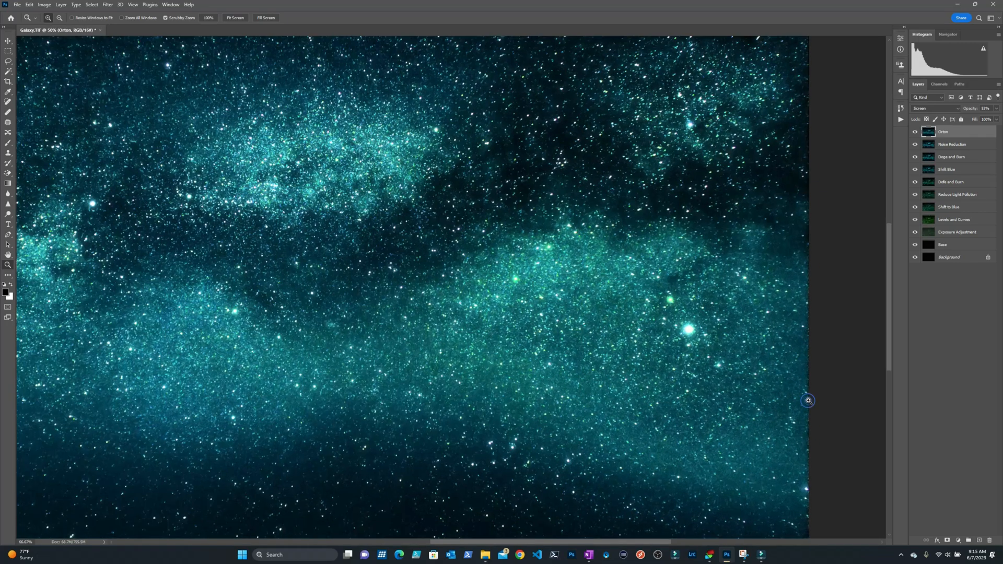
click(808, 400)
click(808, 401)
click(808, 400)
click(808, 400)
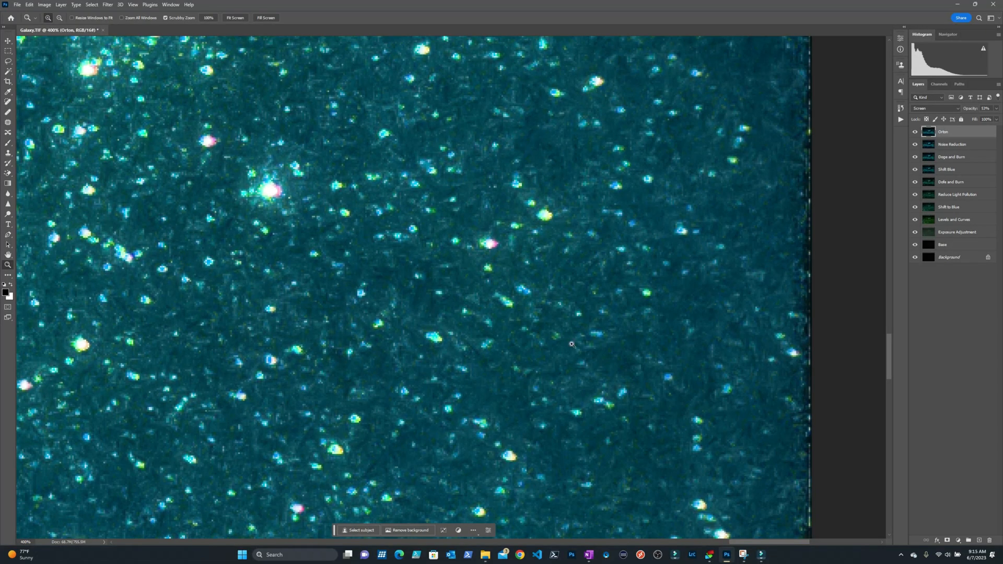
right_click(510, 317)
click(532, 319)
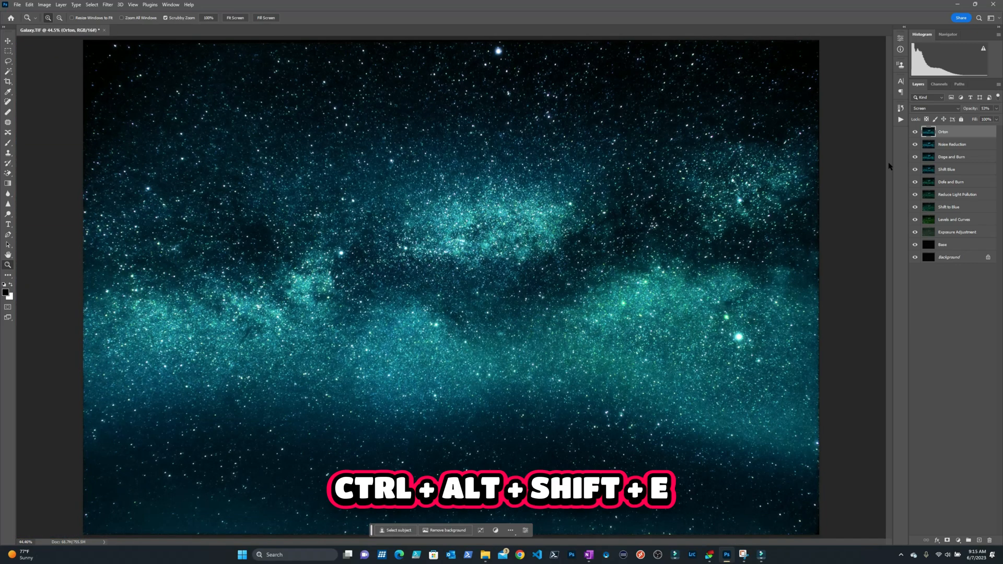
Step: Stamp all visible layers into a new top layer and name it "Crop"
key(ctrl+alt+shift+e)
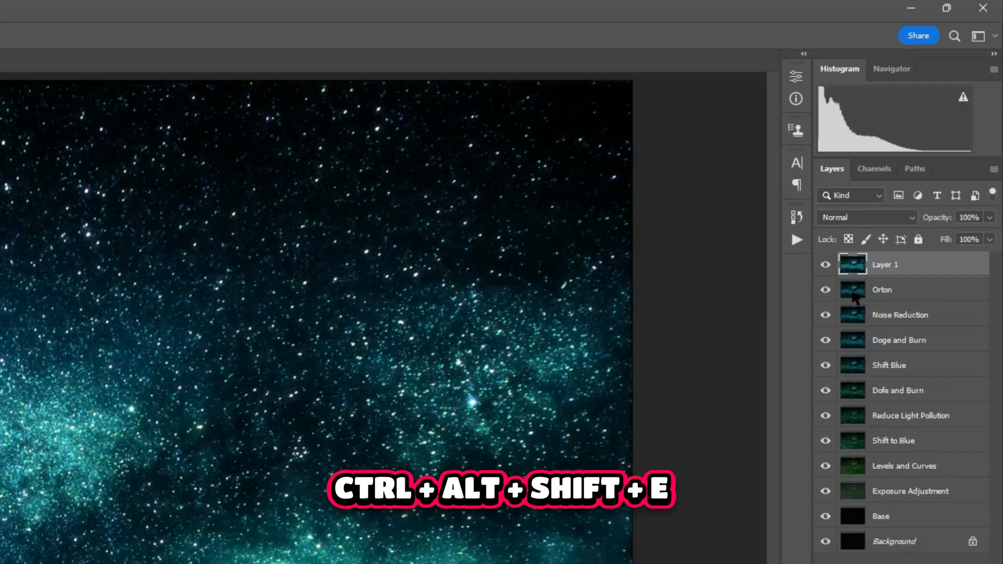
double_click(902, 268)
text(Crop)
key(Return)
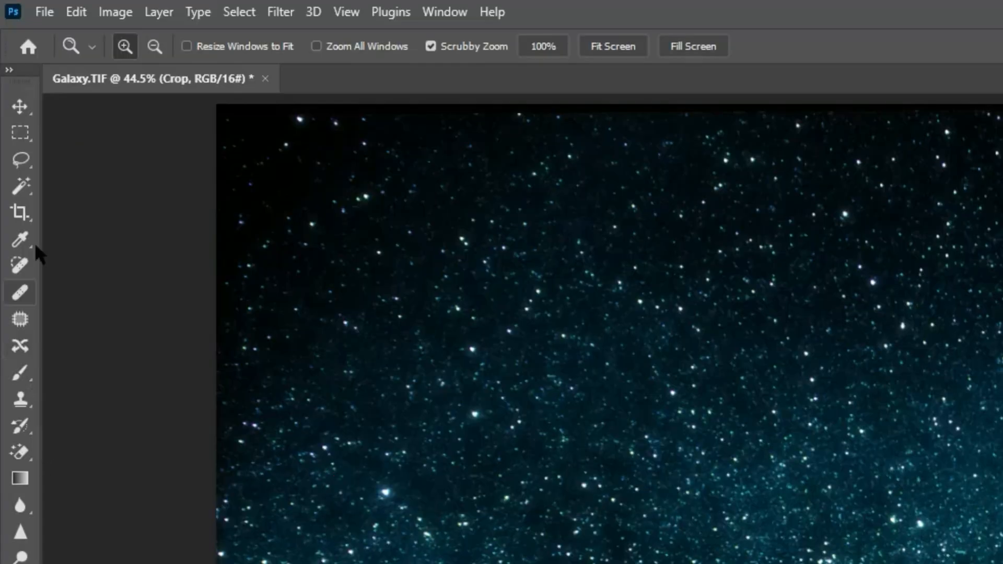
Step: Start a crop and pull the frame's lower-right corner slightly inward to exclude the image's uneven edges
click(8, 81)
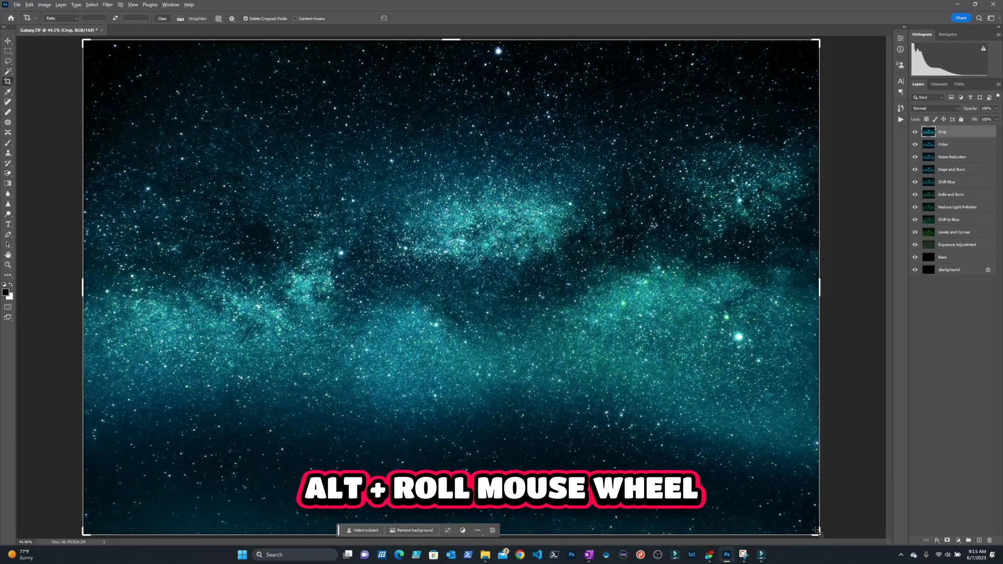
scroll(817, 529, up, 3)
scroll(816, 531, up, 4)
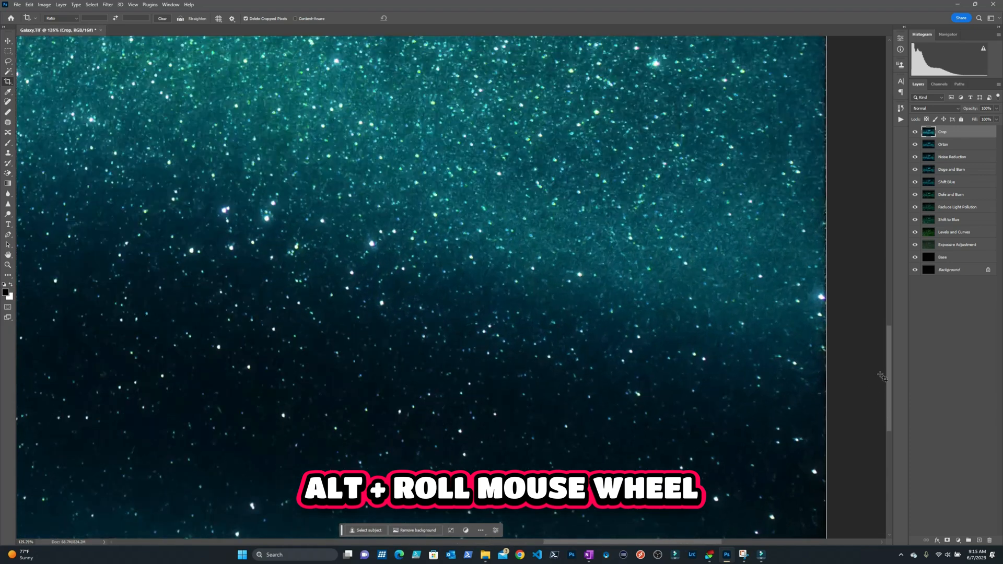
scroll(881, 448, down, 5)
scroll(885, 440, up, 2)
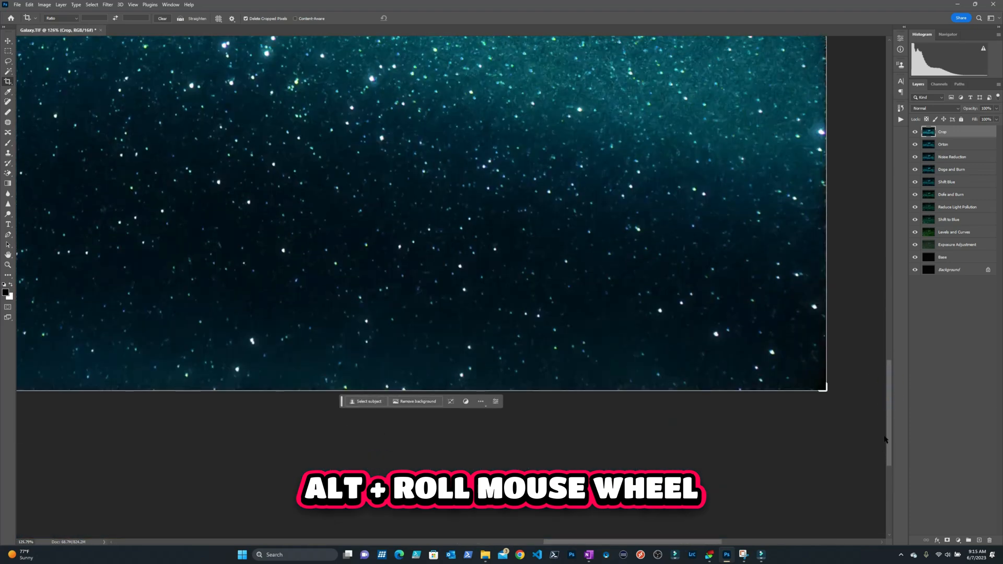
drag(825, 390, 823, 389)
Step: Pull the crop frame's upper-left corner slightly inward past the dark border and apply the crop
drag(889, 441, 879, 195)
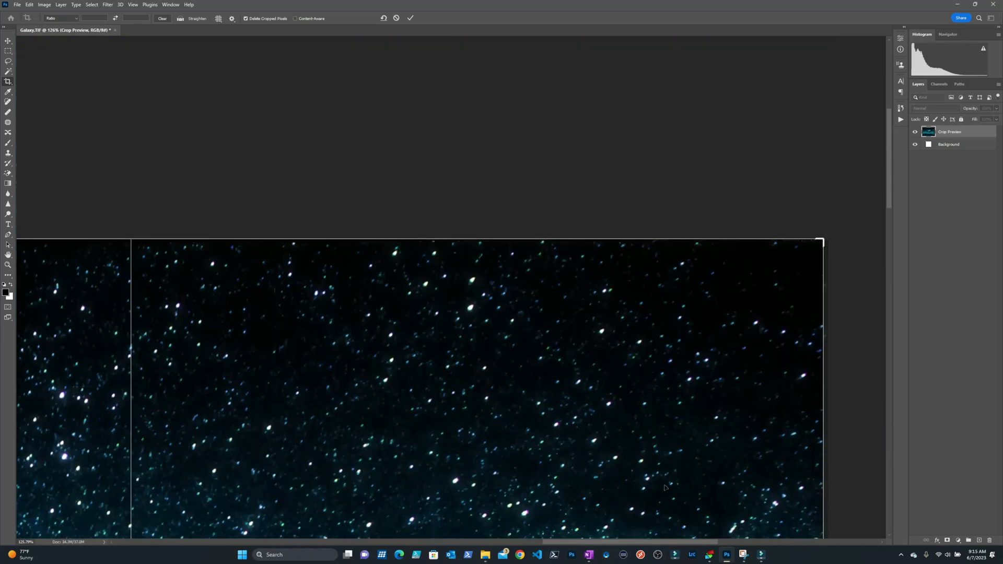
drag(653, 546, 381, 545)
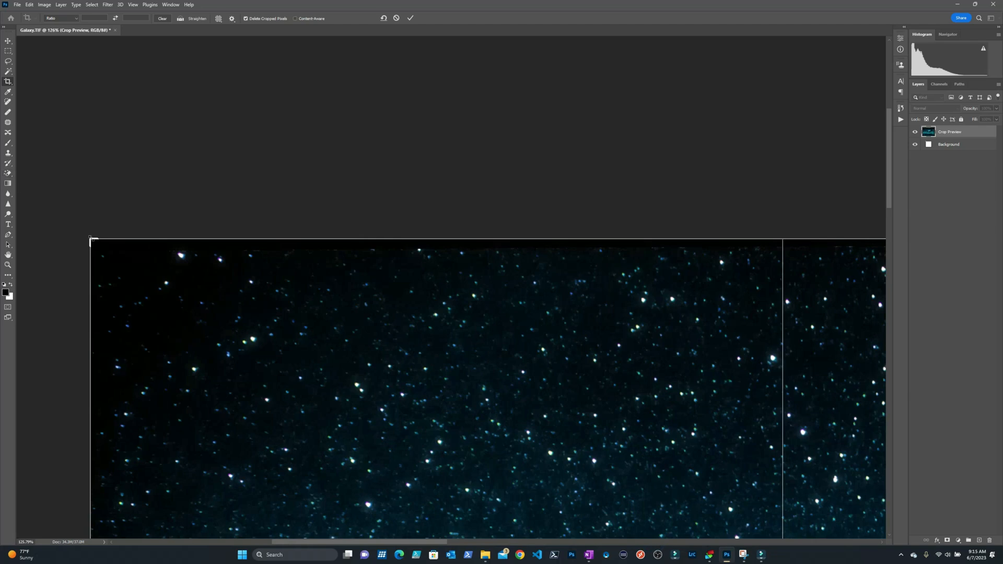
drag(90, 240, 93, 241)
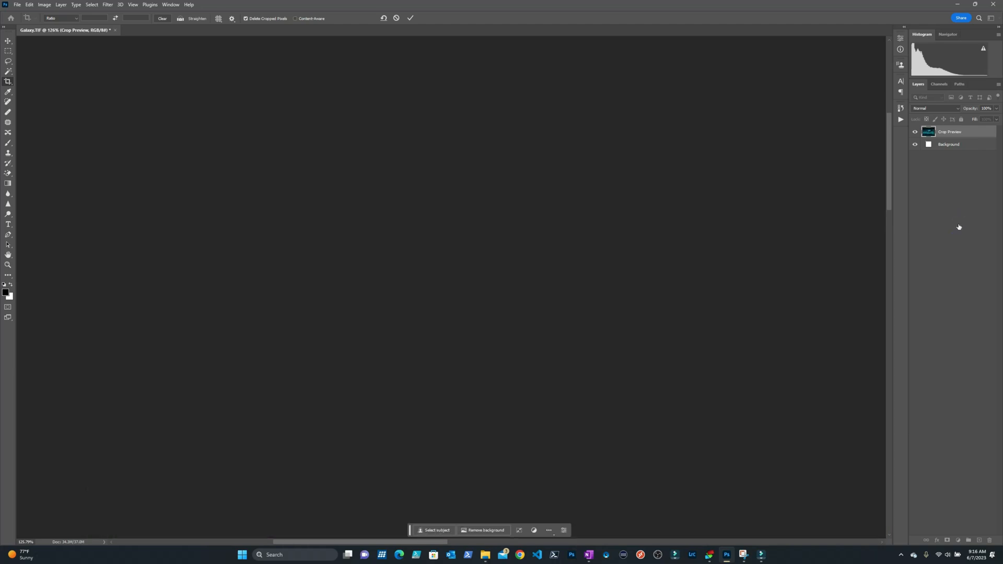
scroll(726, 247, down, 3)
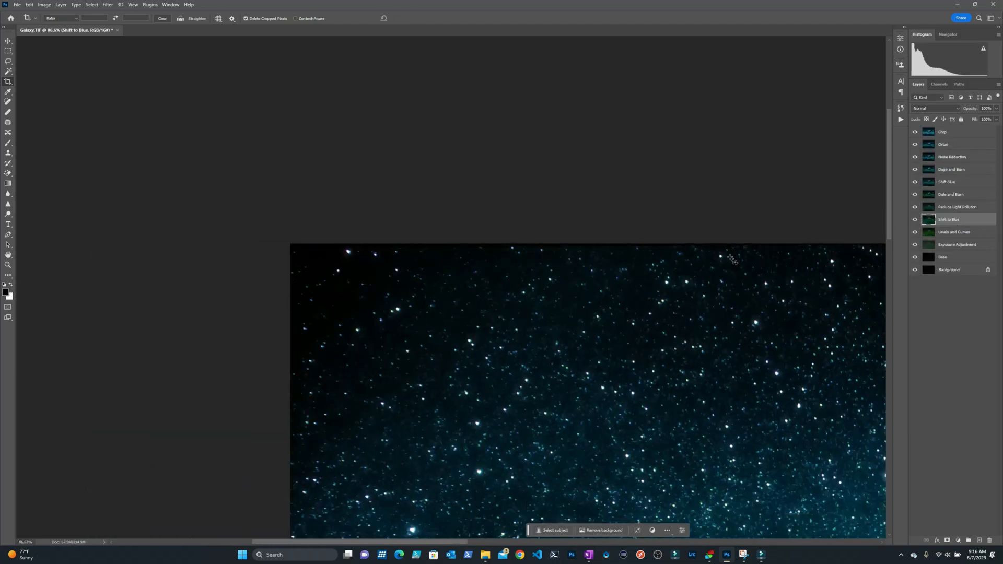
scroll(732, 258, down, 3)
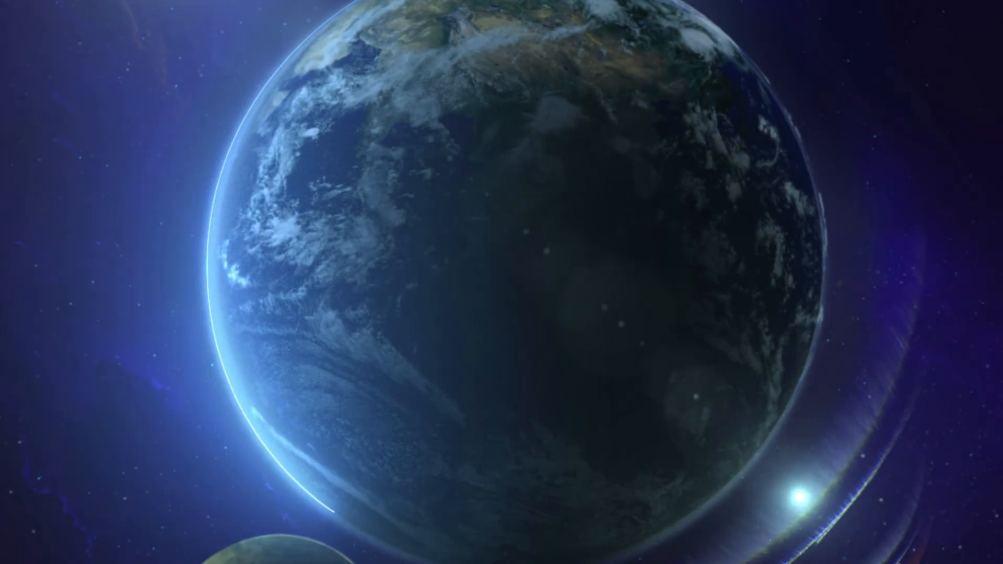